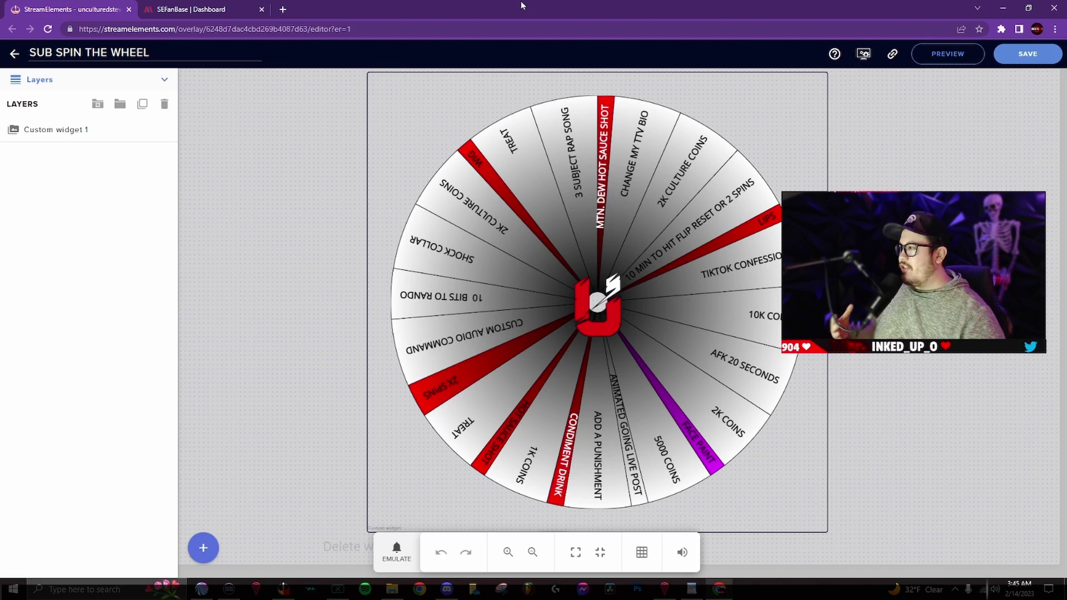
# Open Custom widget 1's settings, briefly checking the Testing group's TEST SPIN and Result Angle options
pyautogui.click(103, 133)
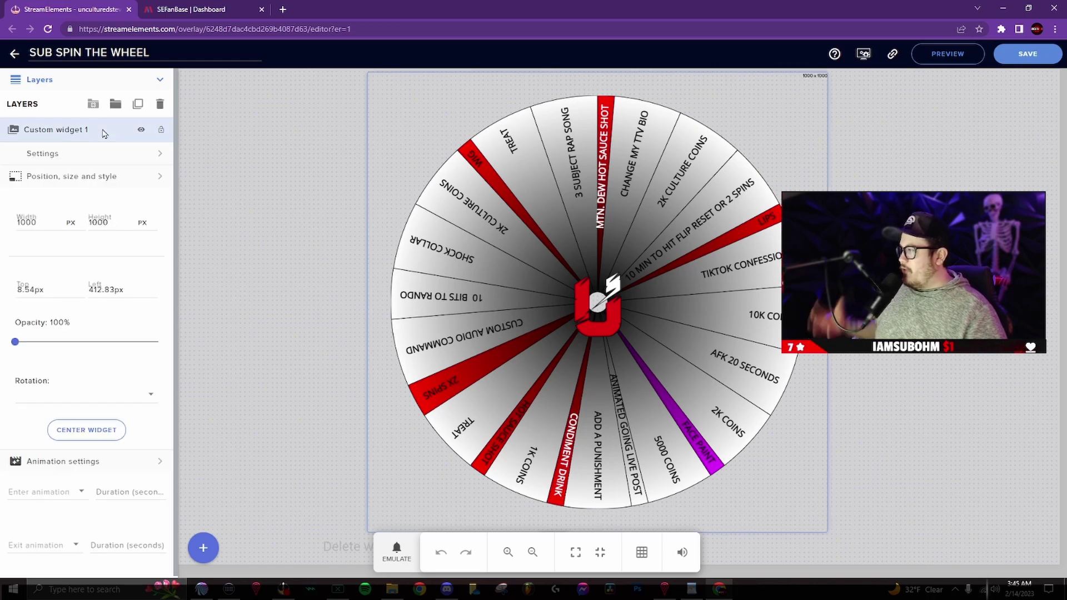
pyautogui.click(81, 155)
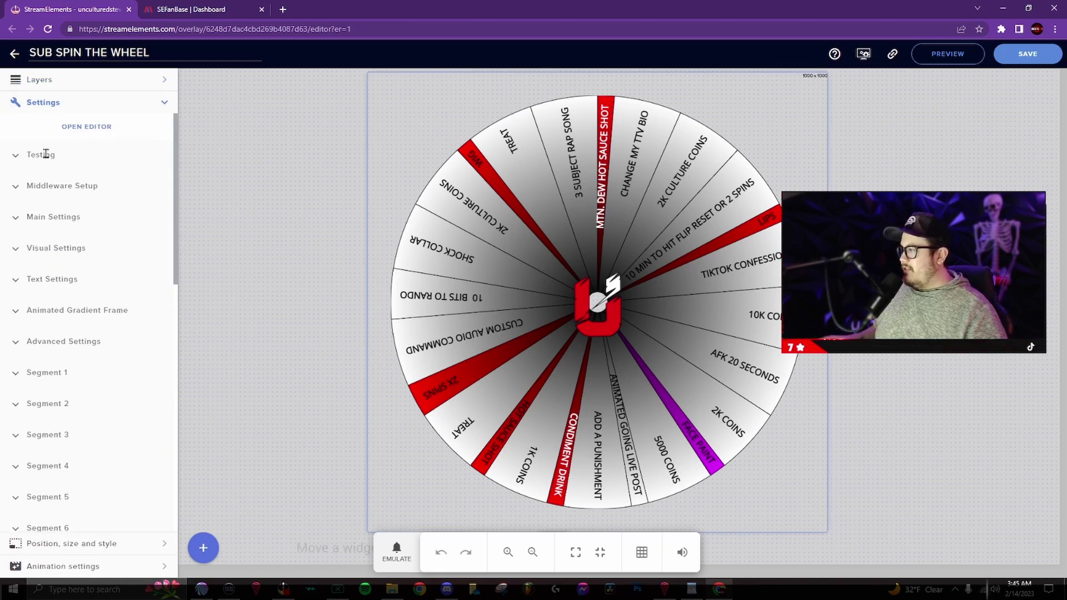
pyautogui.click(13, 159)
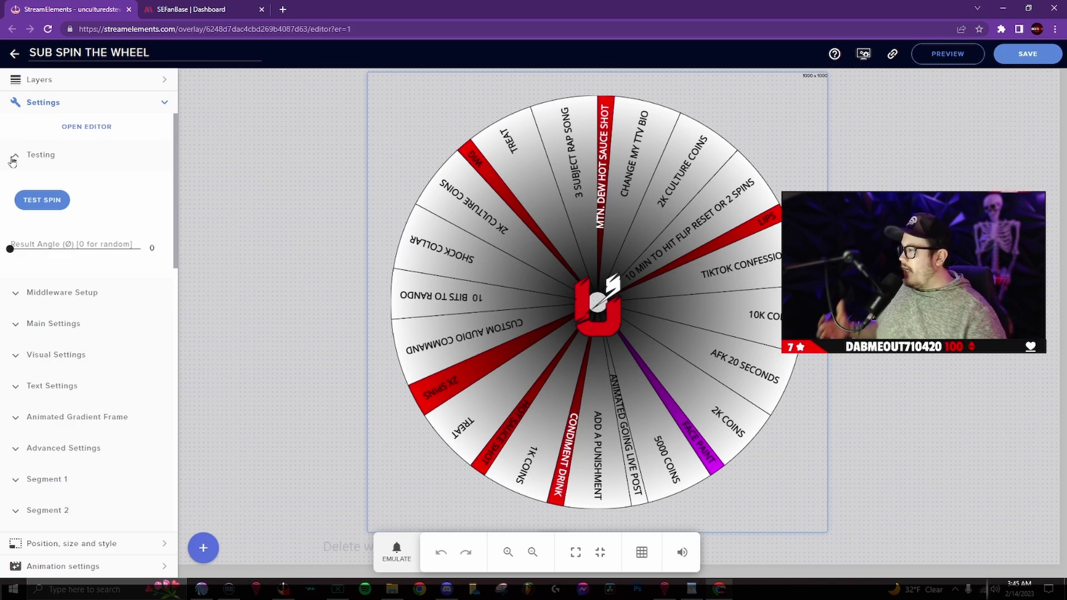
pyautogui.click(13, 157)
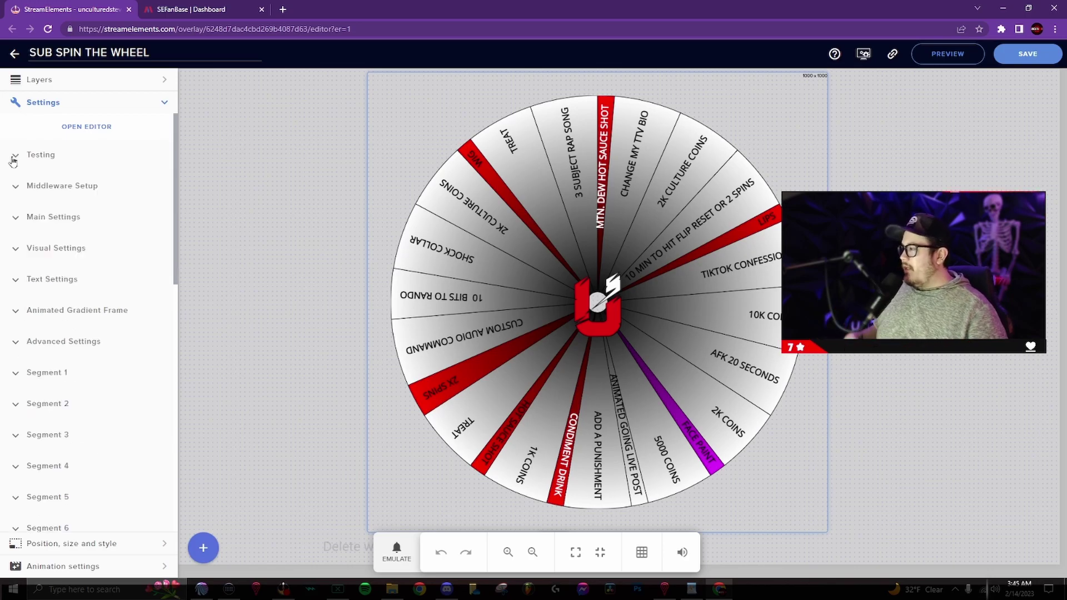
# Expand Middleware Setup, then switch to the jebaited.net tokens page in the SEFanBase Dashboard tab
pyautogui.click(16, 187)
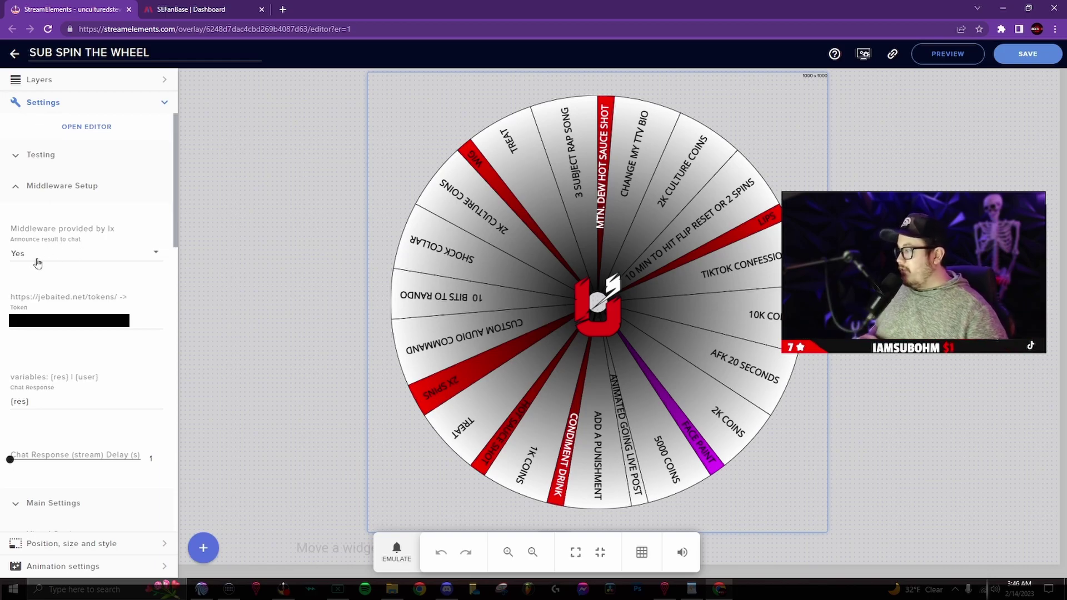
pyautogui.click(209, 5)
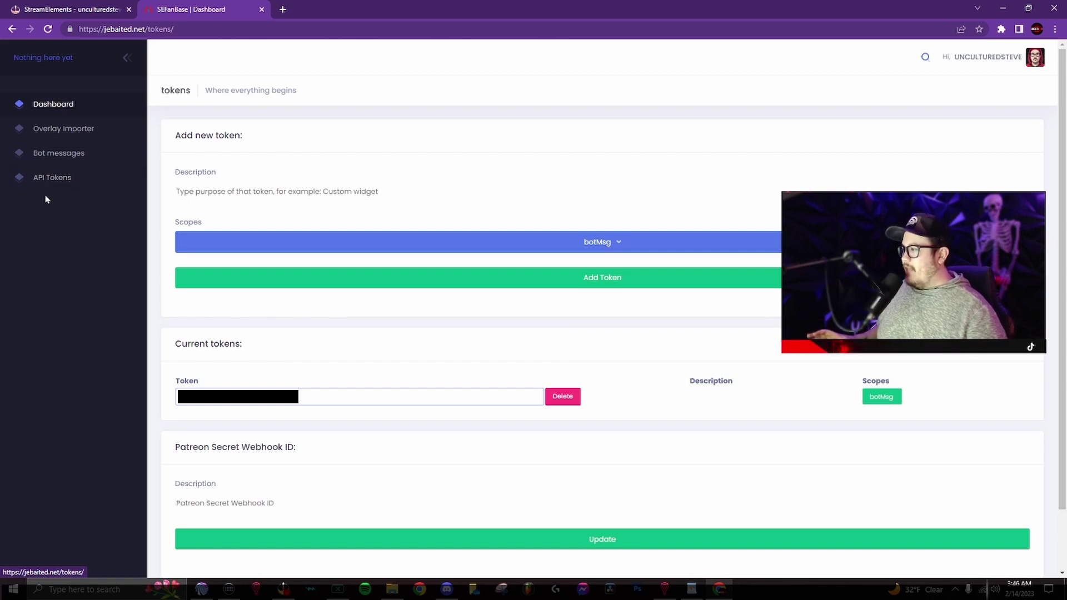
# Reload the jebaited.net tokens page and give the token the botMsg scope
pyautogui.click(85, 185)
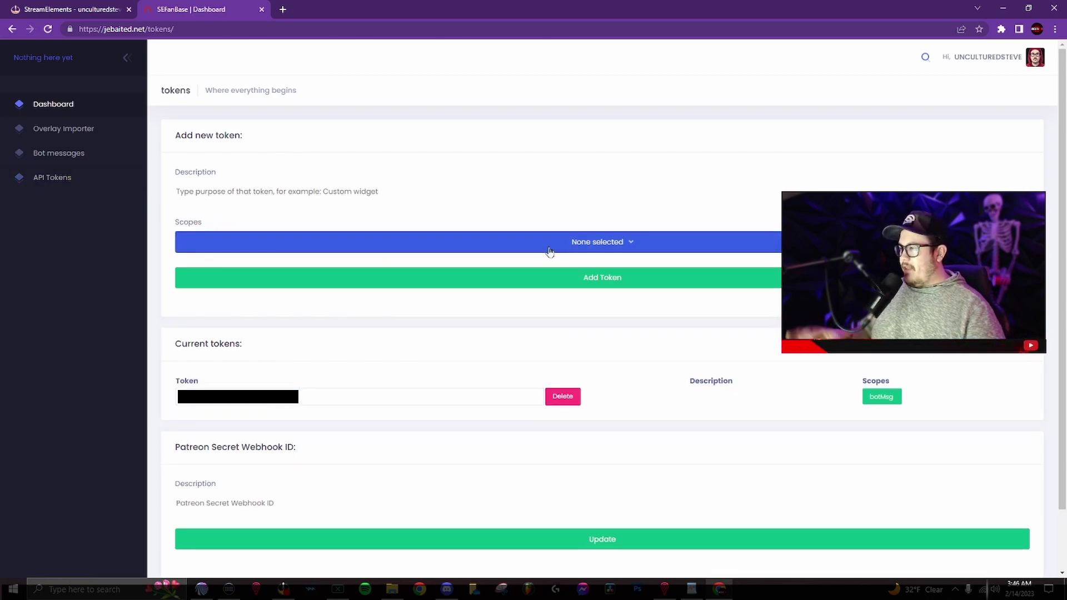
pyautogui.click(600, 247)
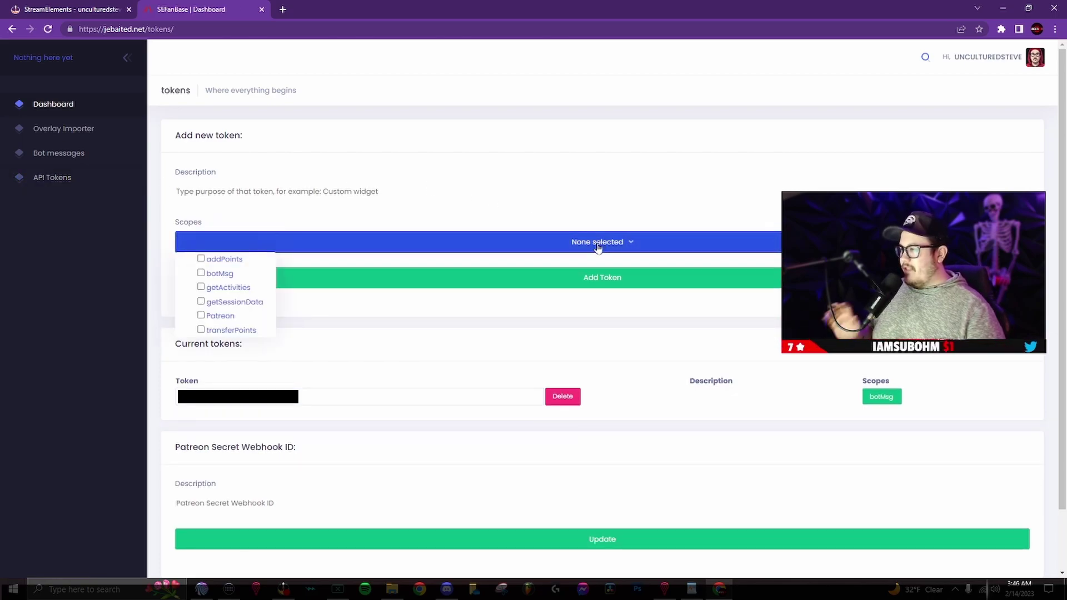
pyautogui.click(217, 276)
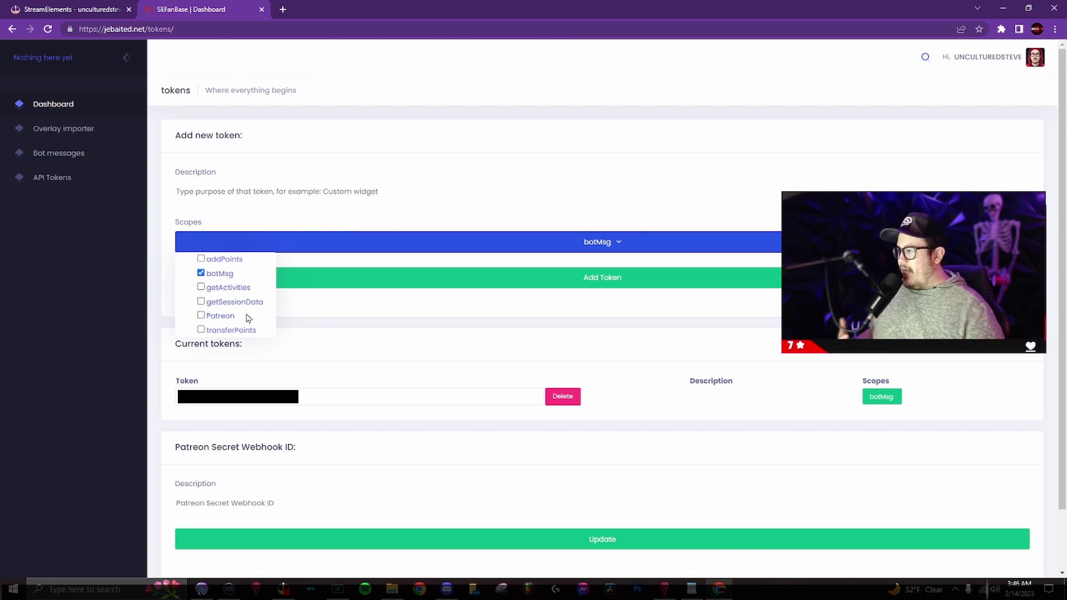
pyautogui.click(622, 312)
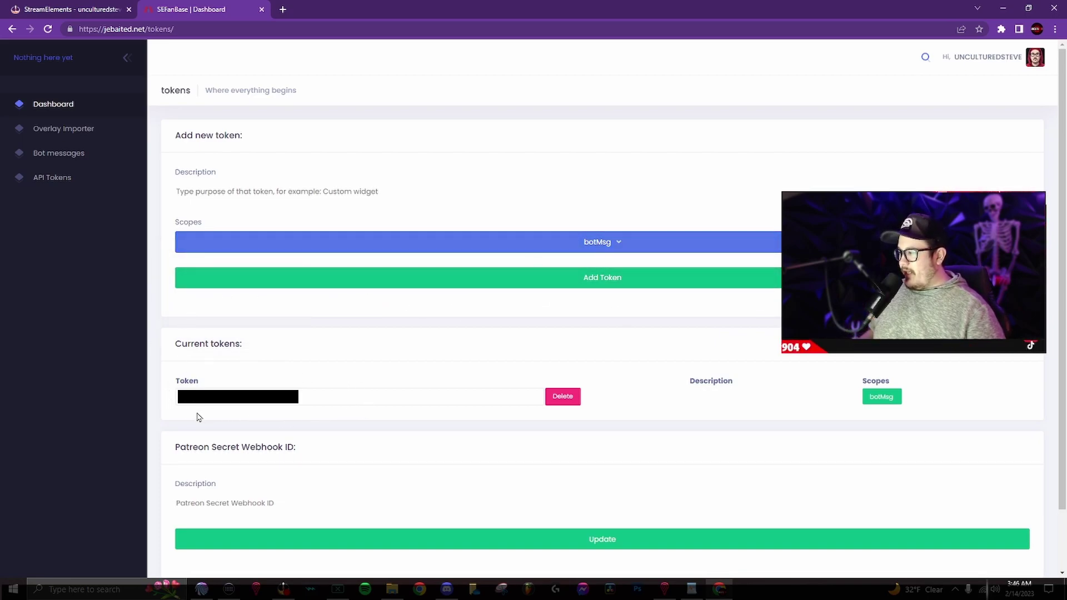
# Copy the existing token value and return to the StreamElements overlay editor
pyautogui.click(309, 395)
pyautogui.rightClick(227, 396)
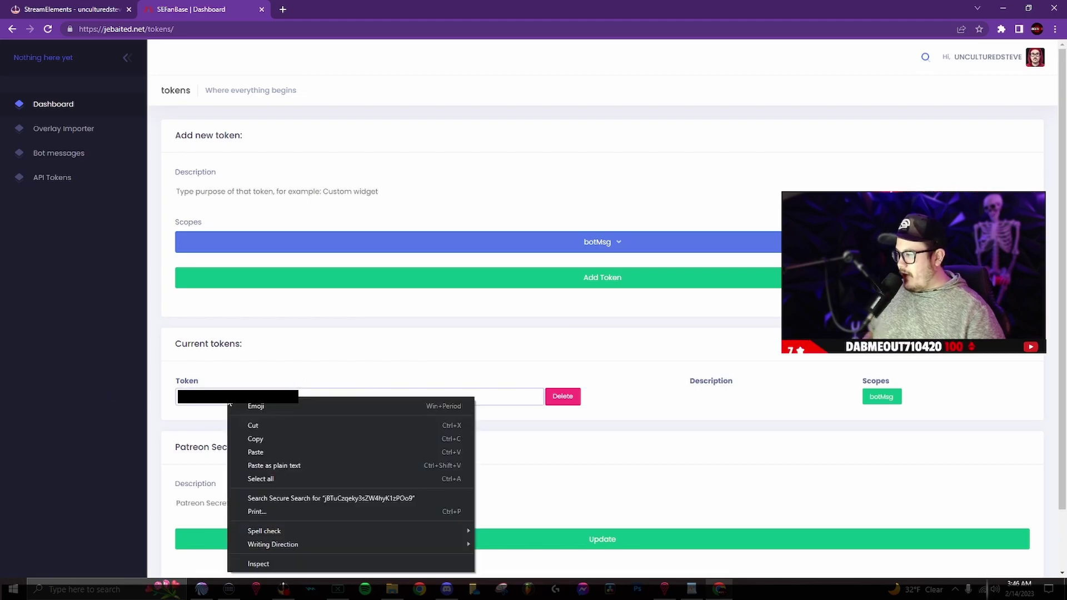
pyautogui.click(271, 440)
pyautogui.click(77, 5)
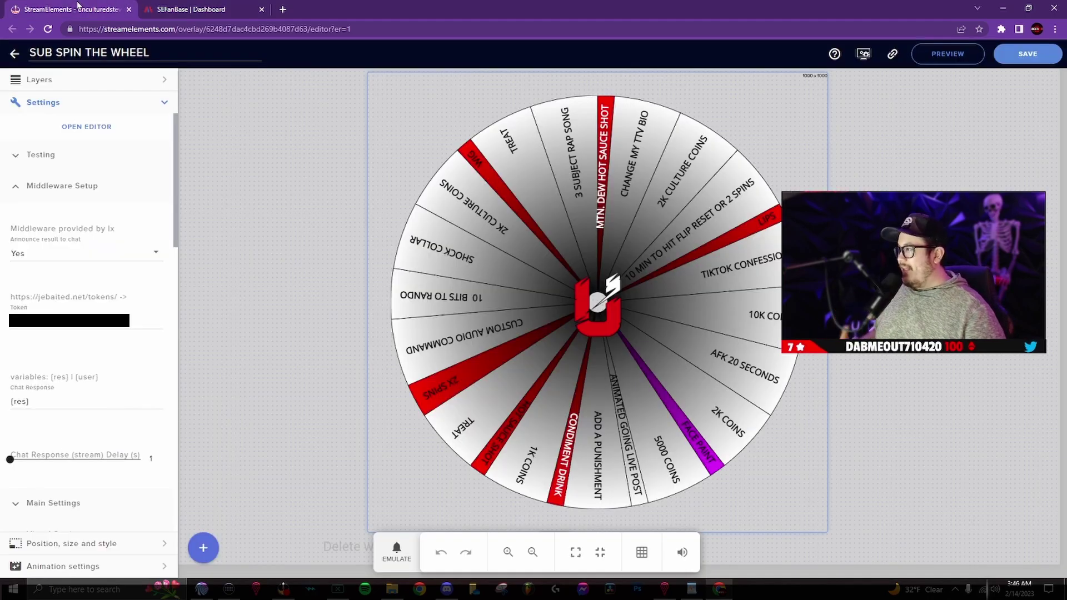
# Check the middleware Token field and copy the (res) variable from the hint text
pyautogui.click(136, 323)
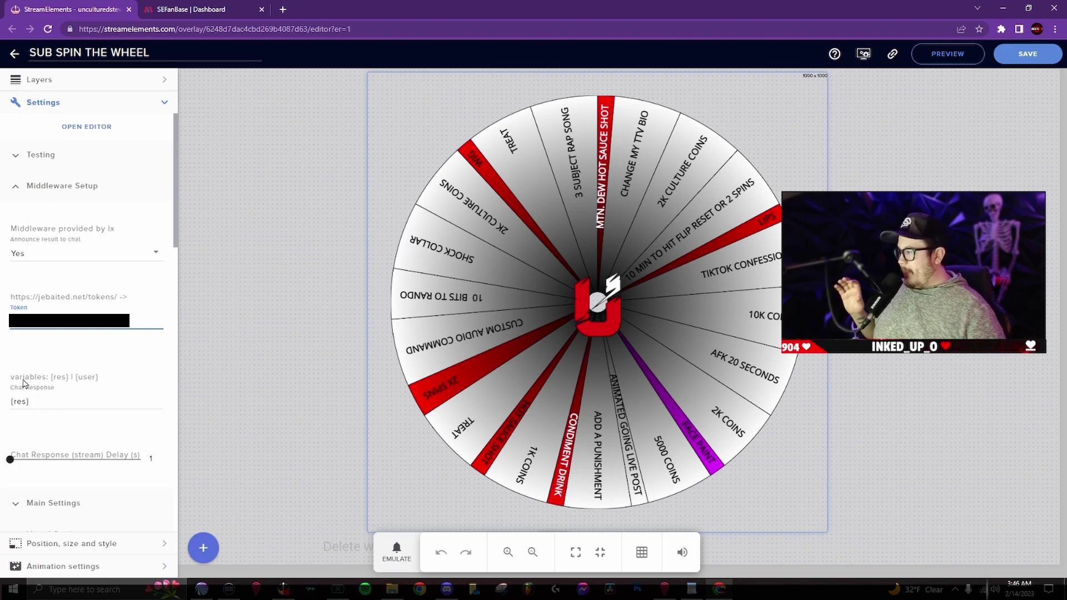
pyautogui.tripleClick(42, 404)
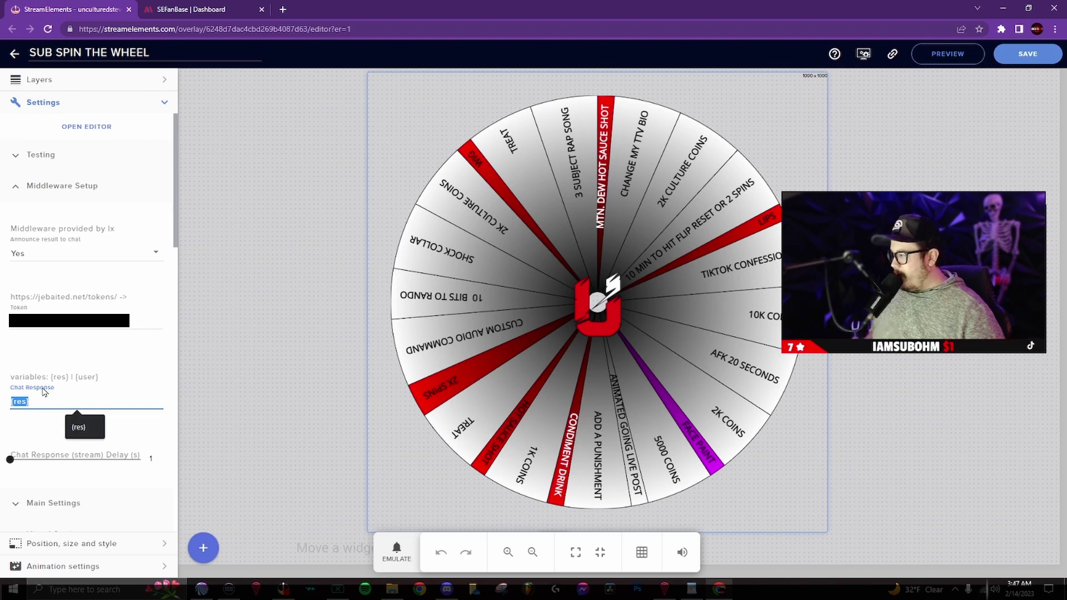
pyautogui.moveTo(51, 376); pyautogui.dragTo(68, 382)
pyautogui.rightClick(64, 383)
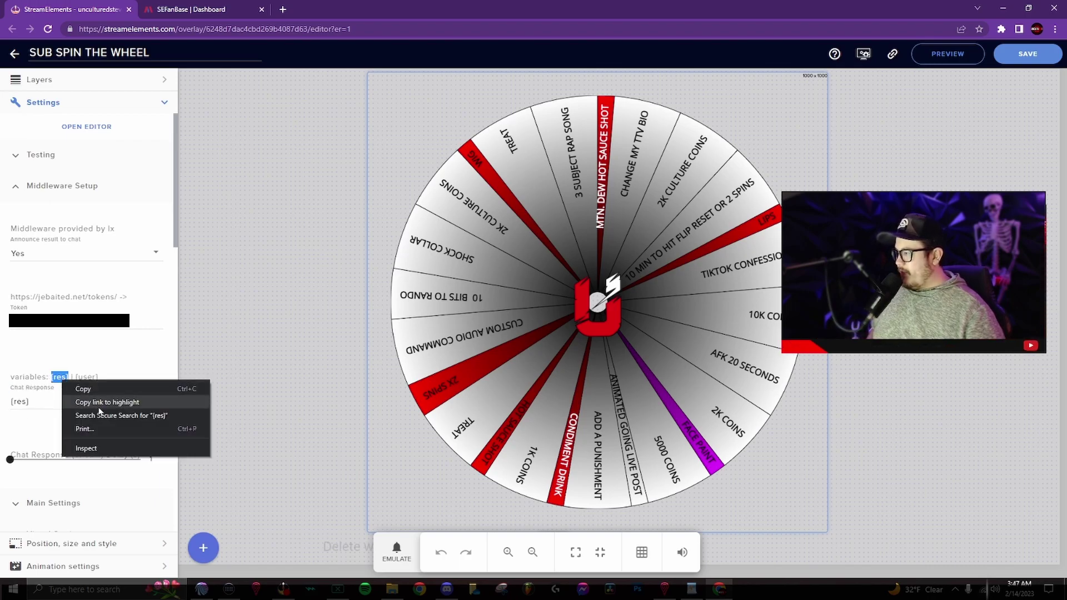
pyautogui.click(83, 391)
# Paste (res) as the Chat Response value and collapse Middleware Setup
pyautogui.tripleClick(21, 403)
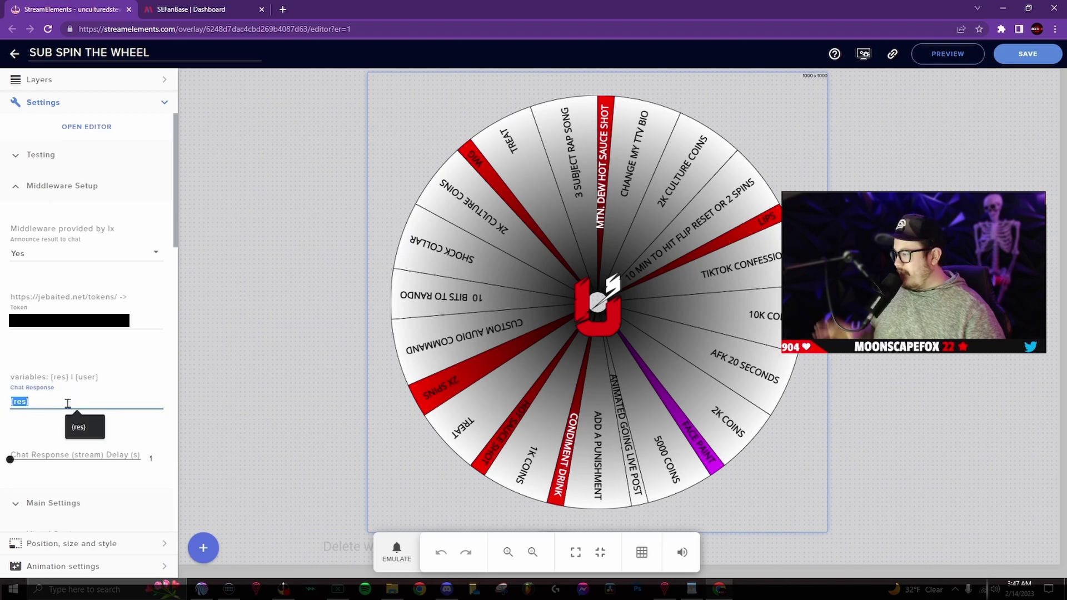
pyautogui.hotkey('ctrl', 'v')
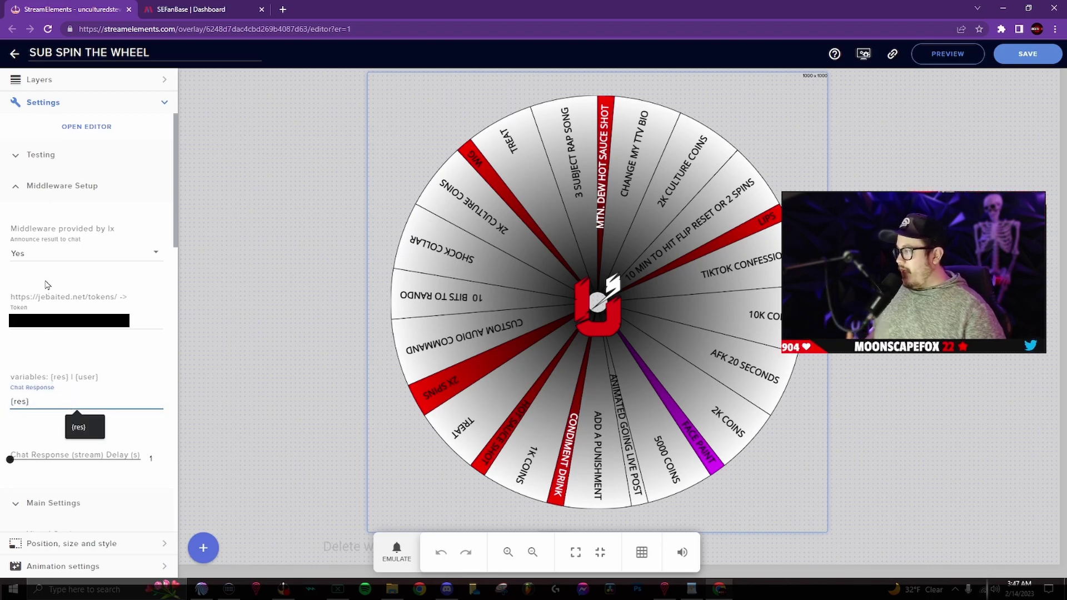
pyautogui.click(15, 187)
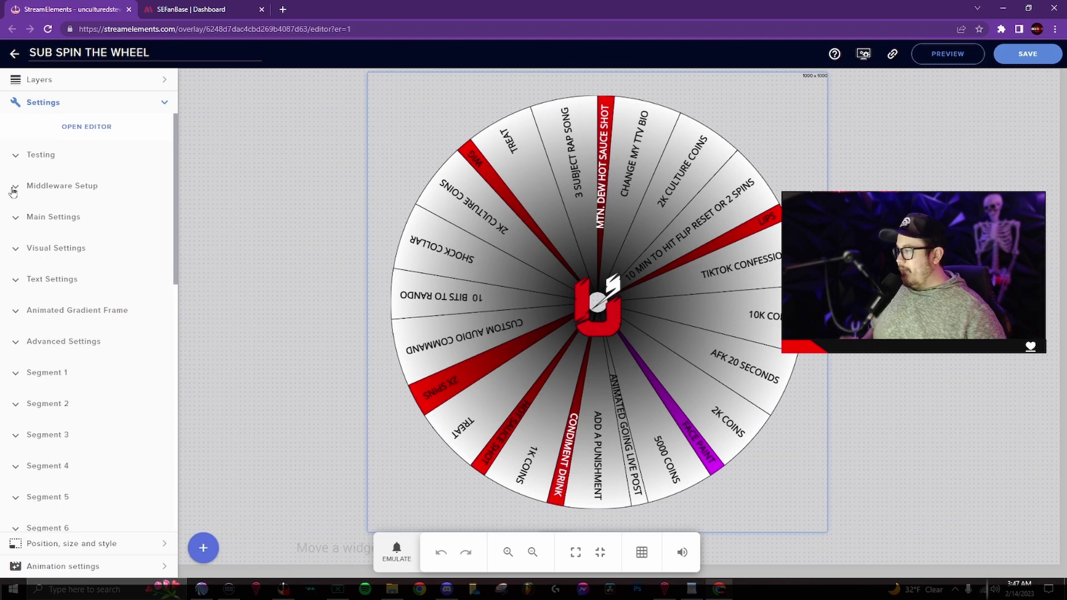
# Expand Main Settings and review the !spin, !showwheel and !hidewheel chat commands
pyautogui.click(17, 219)
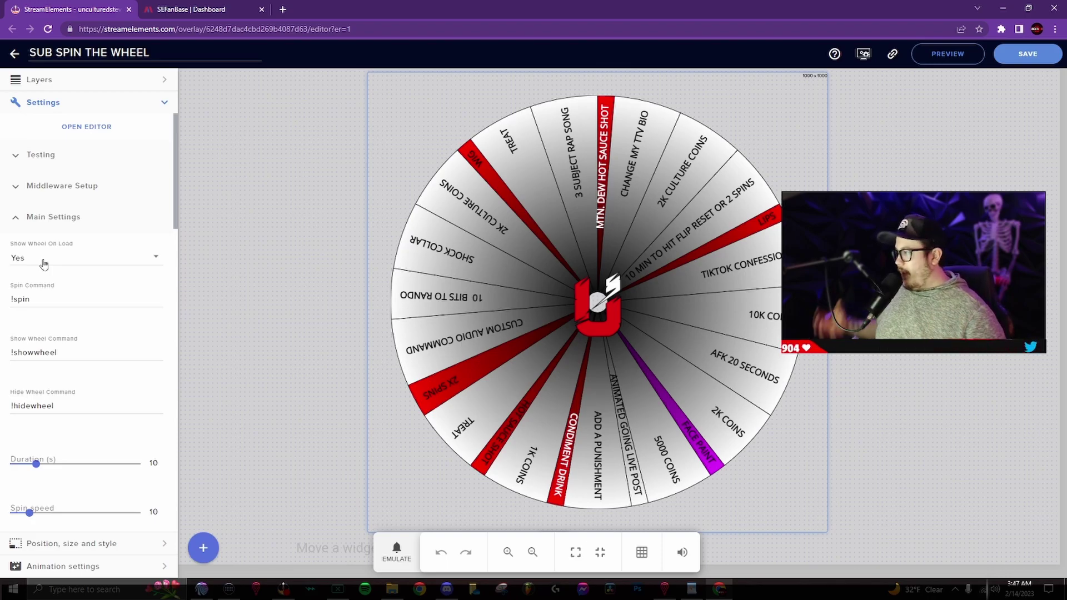
pyautogui.tripleClick(43, 299)
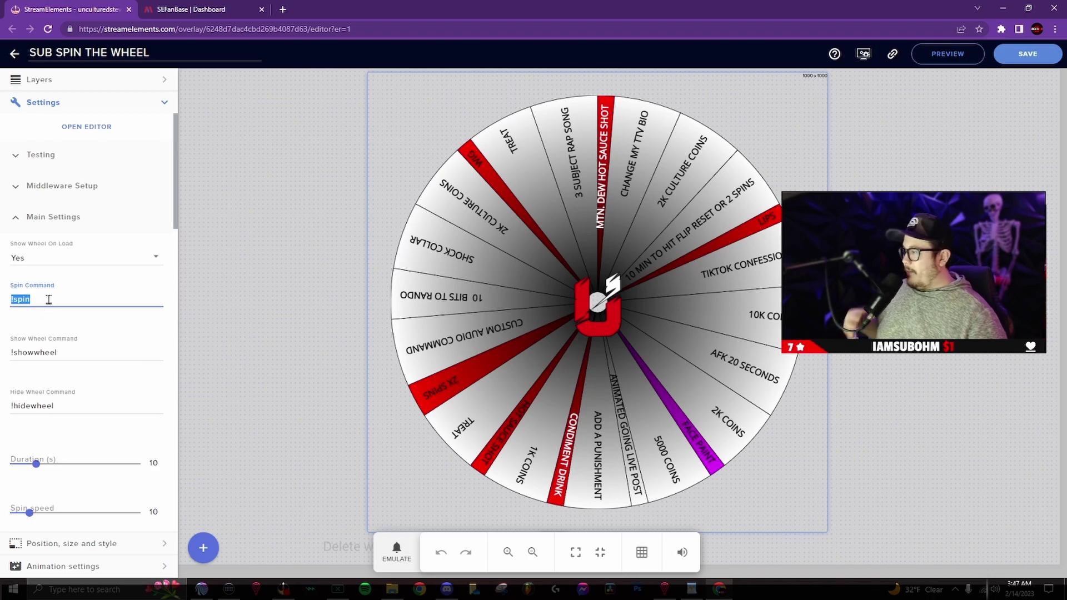
pyautogui.click(49, 299)
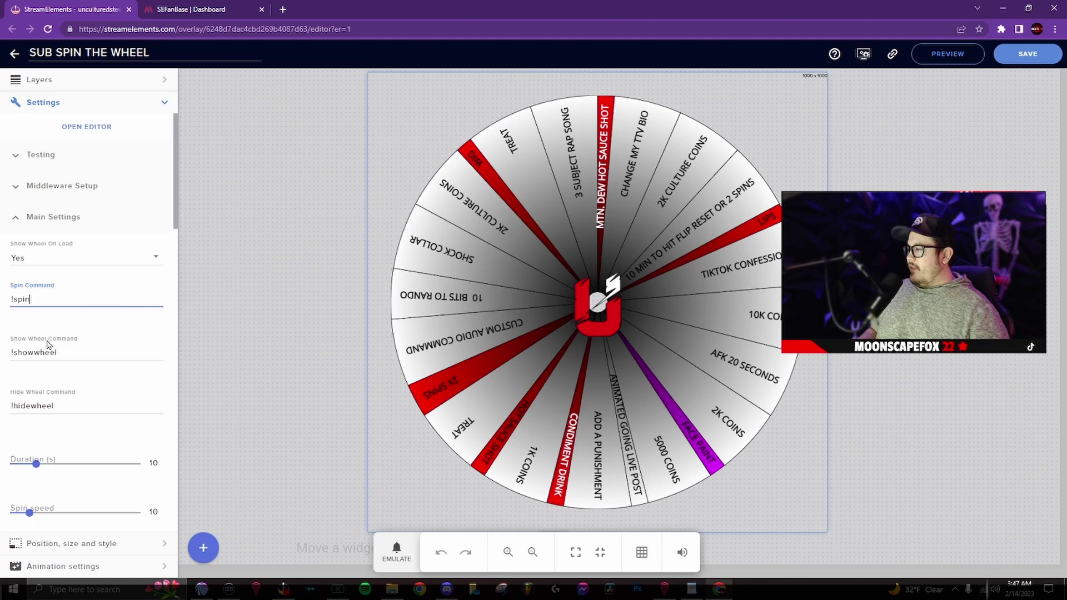
pyautogui.tripleClick(65, 354)
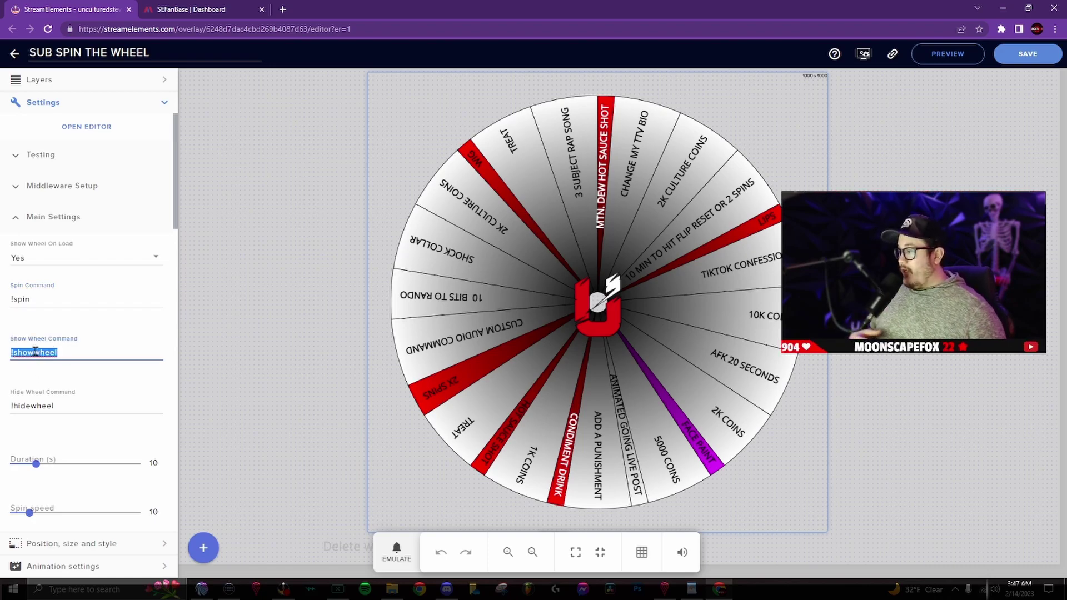
pyautogui.tripleClick(32, 405)
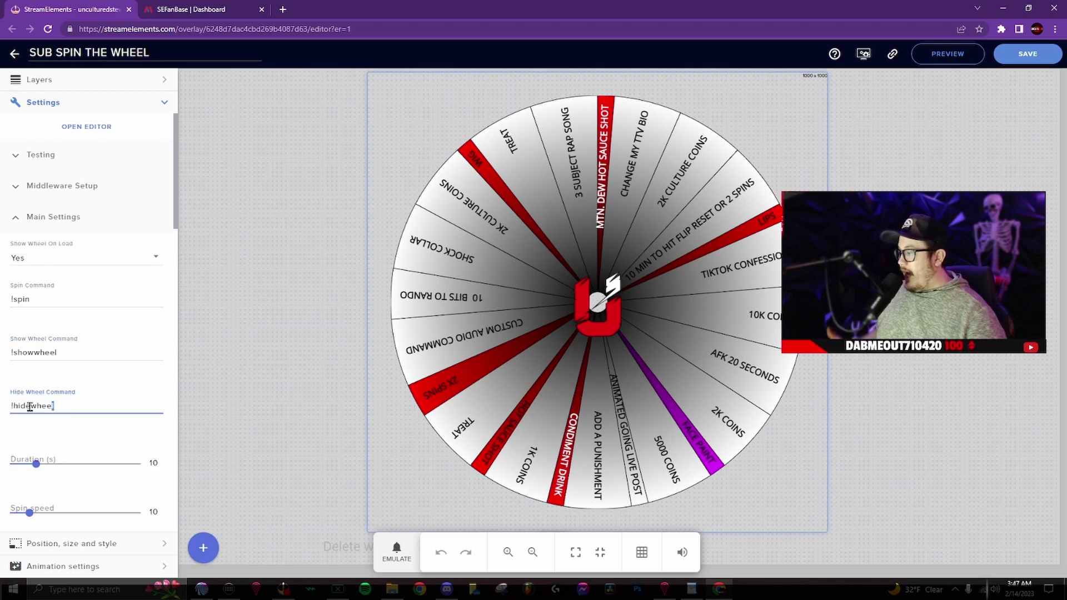
pyautogui.tripleClick(56, 353)
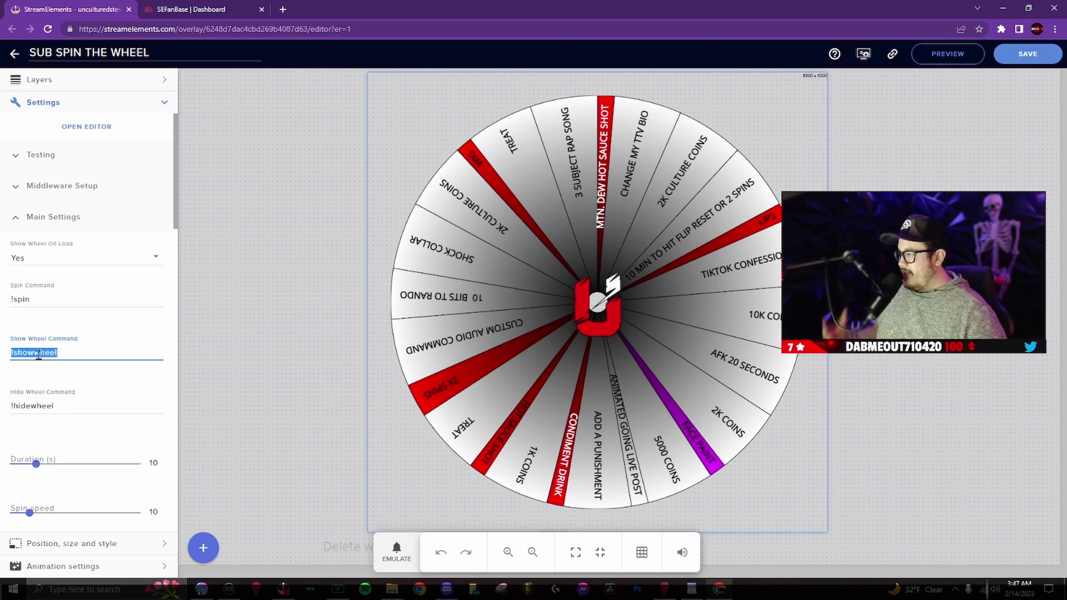
# Scroll through the wheel's duration, spin speed and sound settings, then reselect the show-wheel command
pyautogui.scroll(-2, 38, 354)
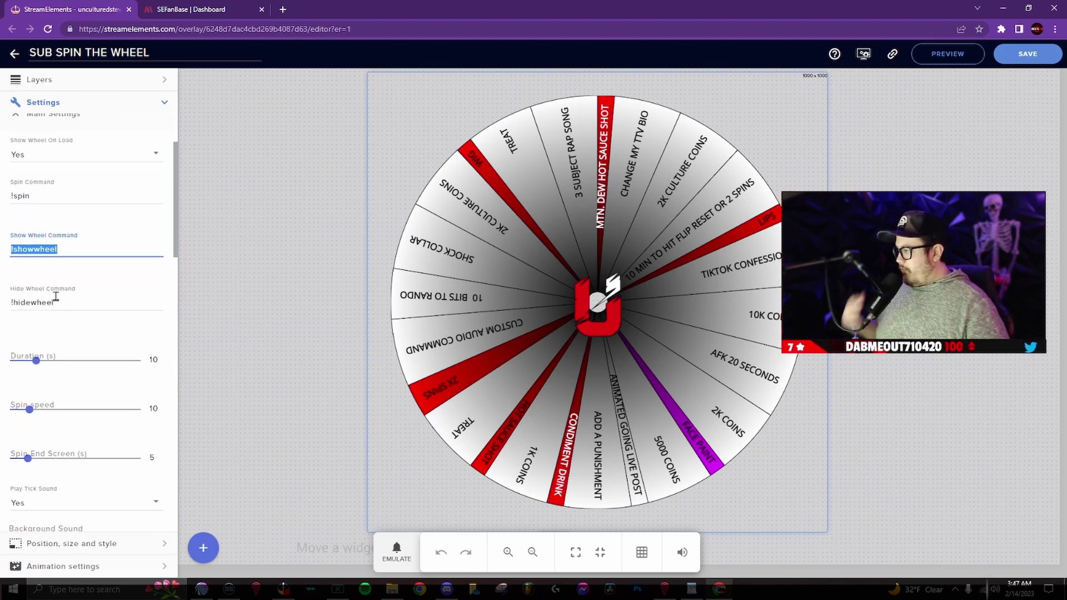
pyautogui.scroll(-2, 56, 297)
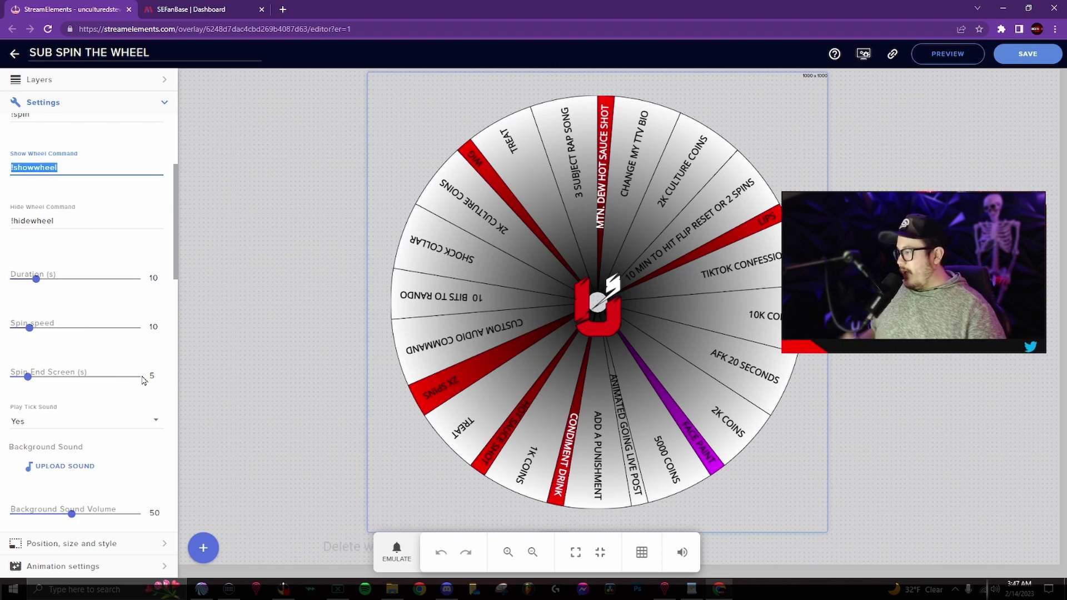
pyautogui.scroll(-1, 67, 400)
pyautogui.scroll(-1, 59, 387)
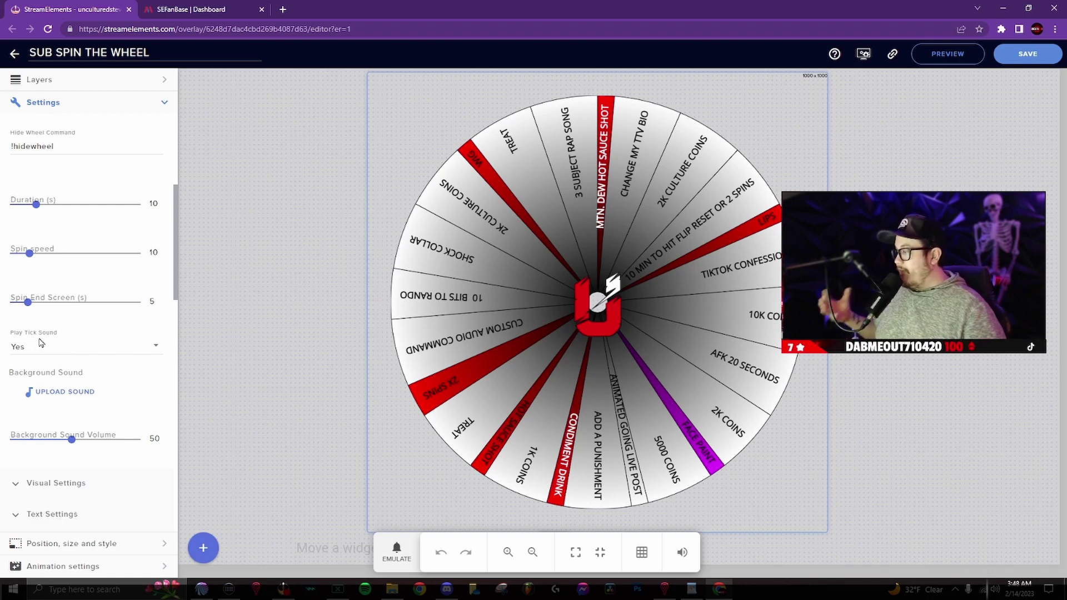
pyautogui.scroll(-1, 68, 412)
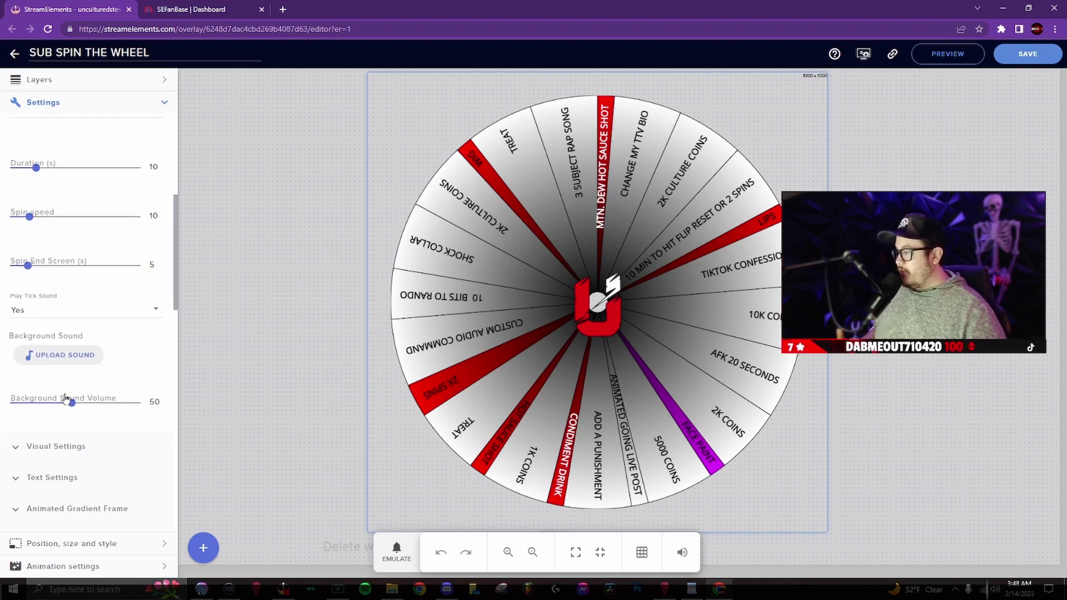
pyautogui.scroll(5, 67, 400)
pyautogui.tripleClick(79, 278)
# Collapse Main Settings and review Visual Settings: clockwise direction, backInDown/backOutDown animations, U logo image overlay
pyautogui.scroll(1, 28, 220)
pyautogui.click(25, 217)
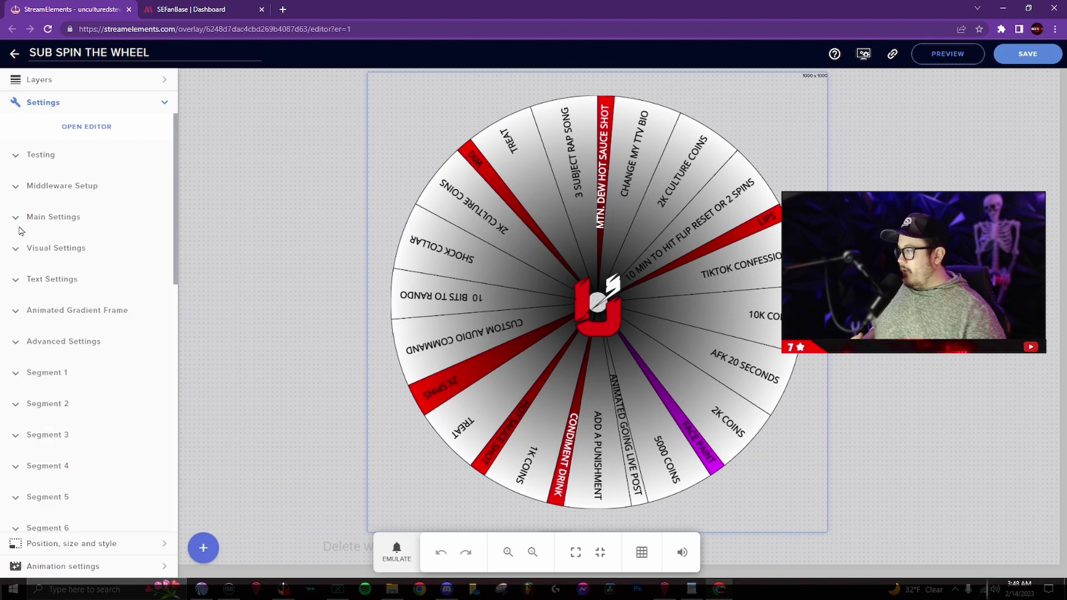
pyautogui.click(19, 250)
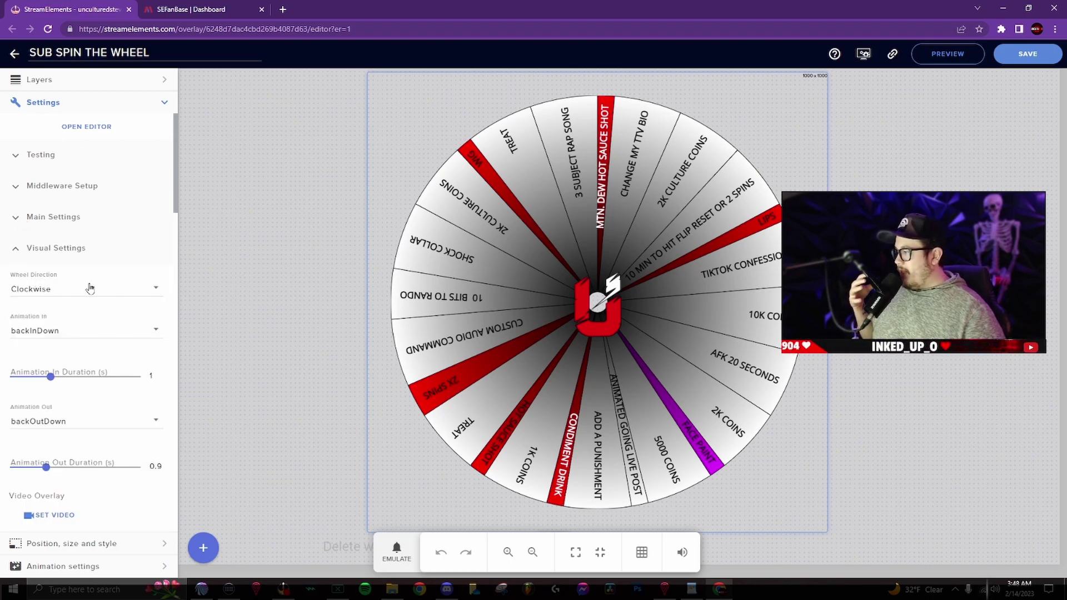
pyautogui.scroll(-1, 88, 291)
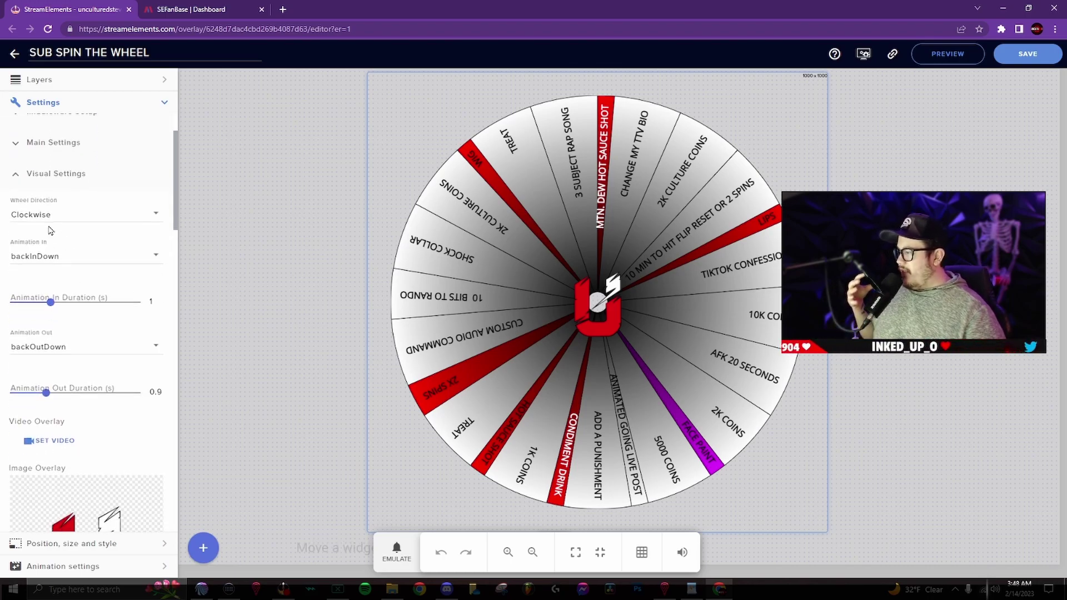
pyautogui.scroll(-2, 49, 232)
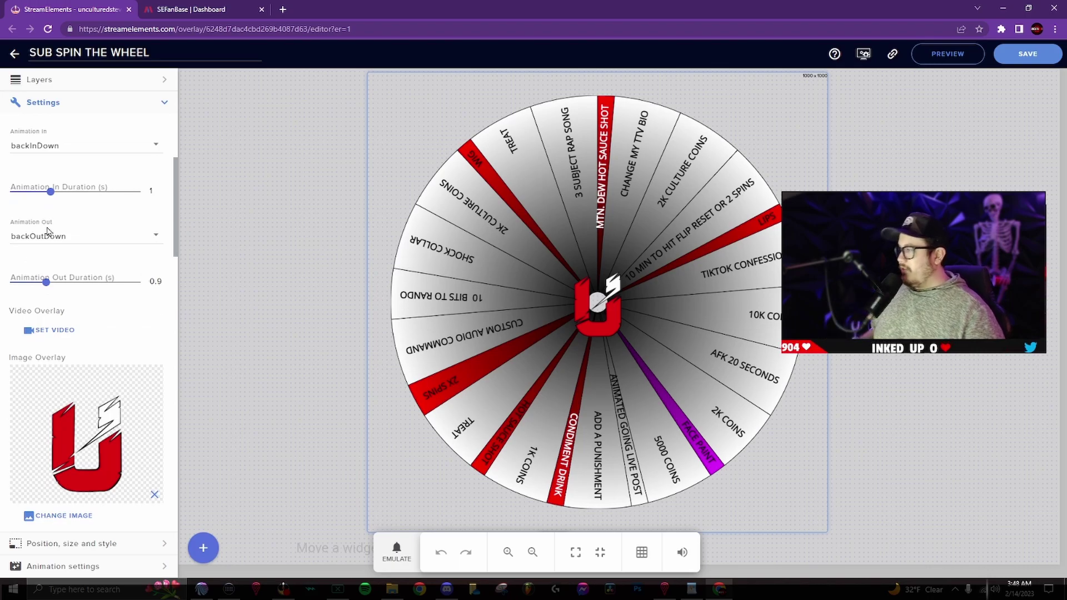
pyautogui.scroll(1, 47, 232)
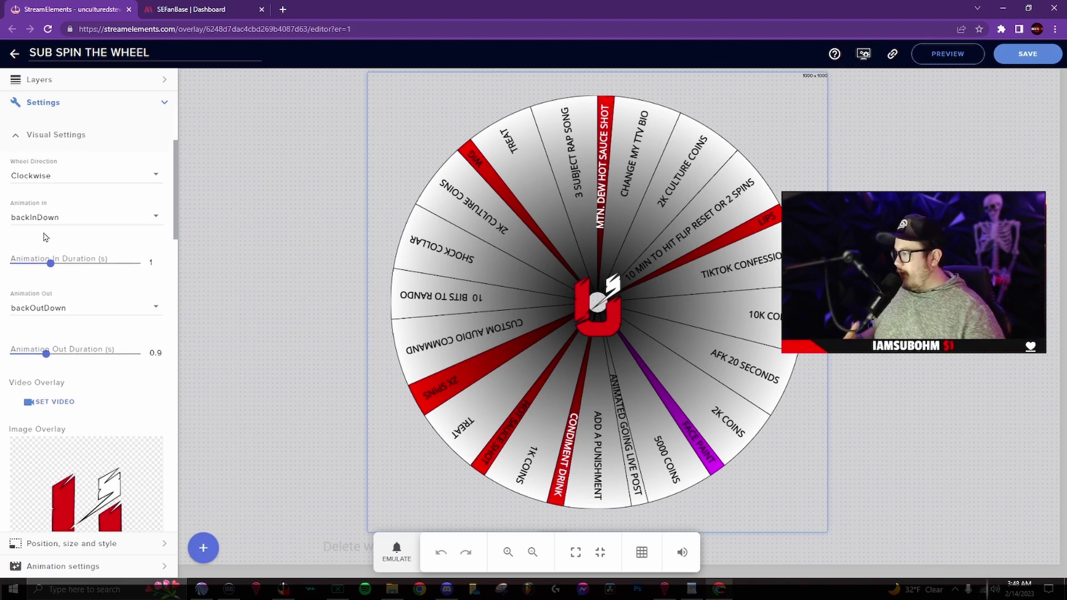
pyautogui.scroll(-1, 47, 236)
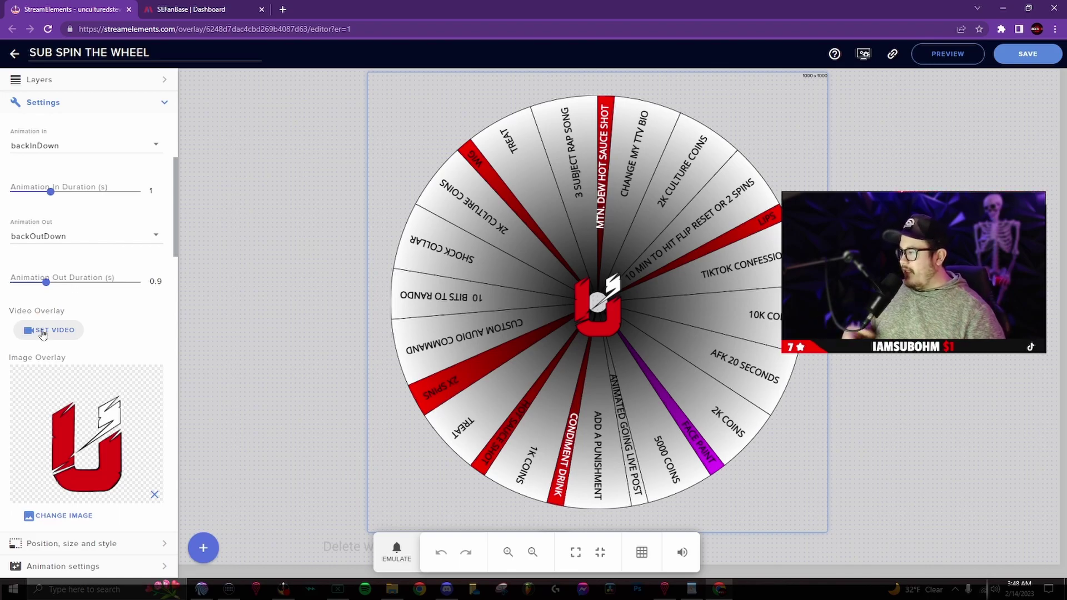
pyautogui.scroll(-3, 111, 389)
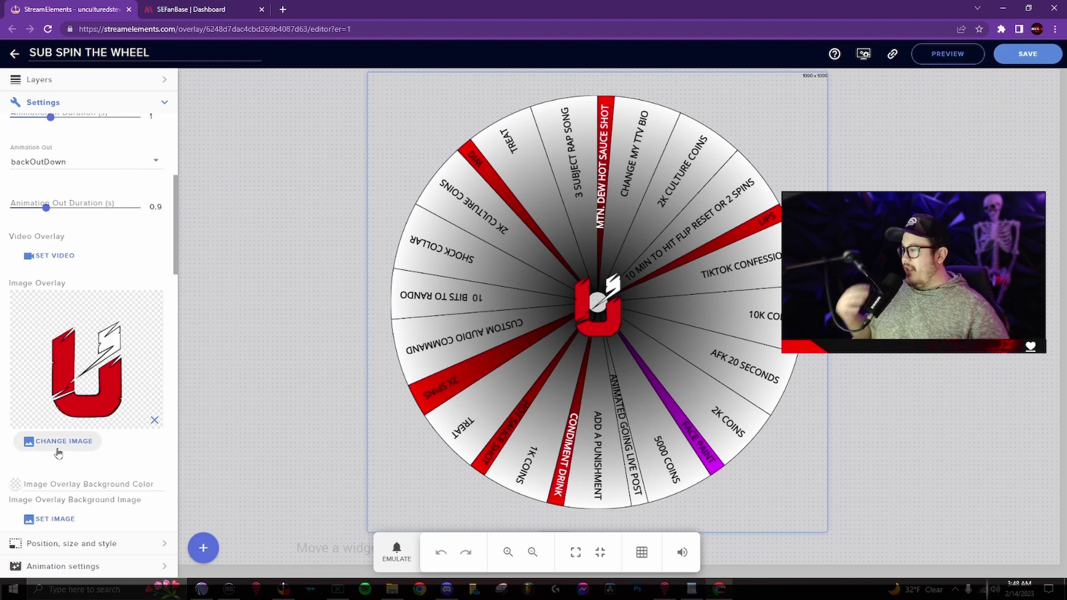
pyautogui.click(58, 450)
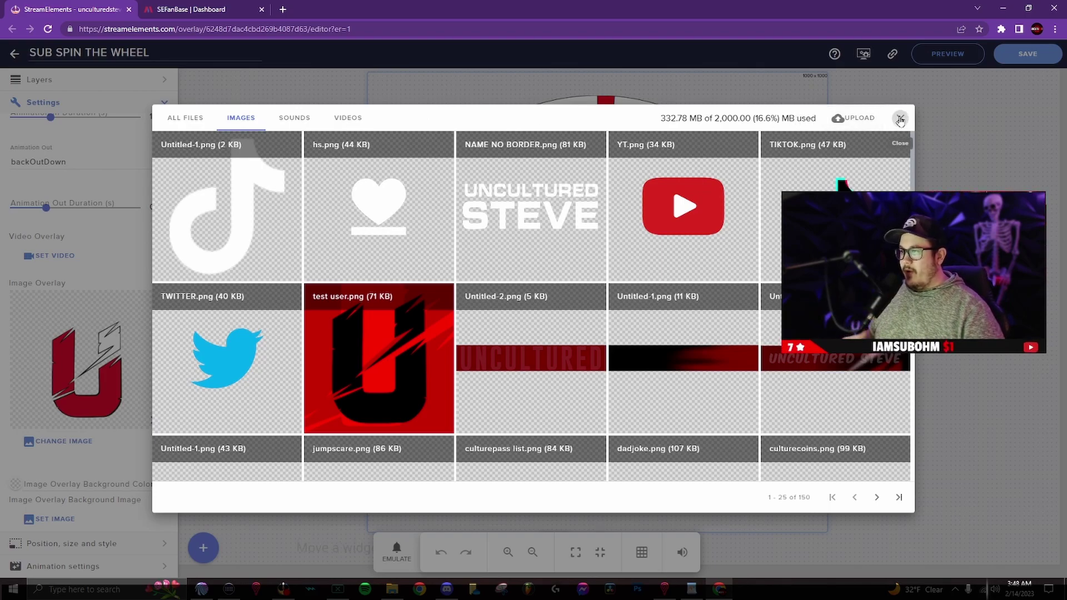
pyautogui.moveTo(502, 197)
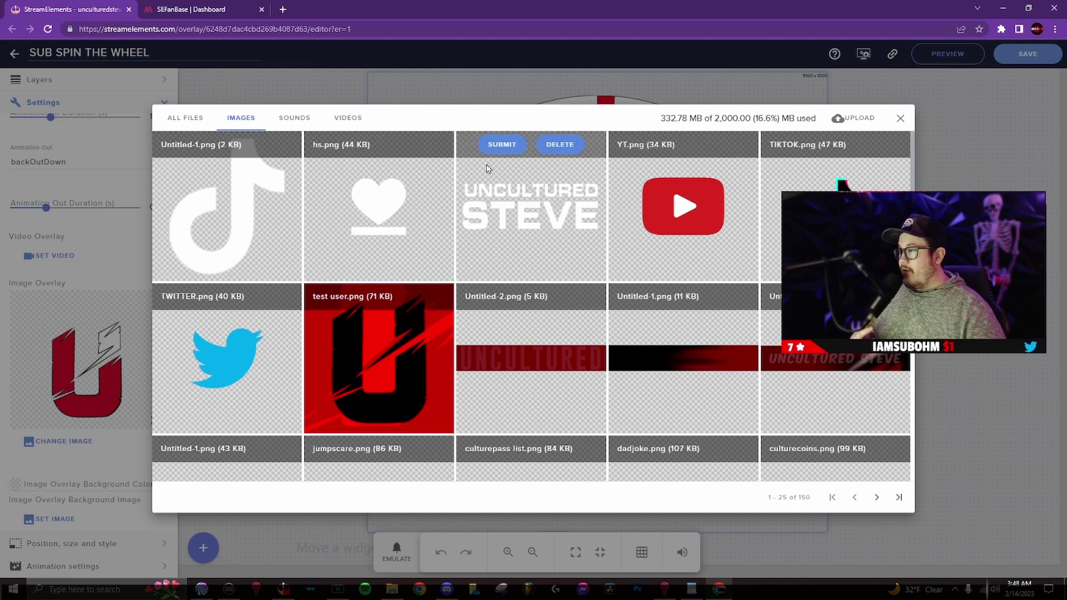
pyautogui.click(900, 118)
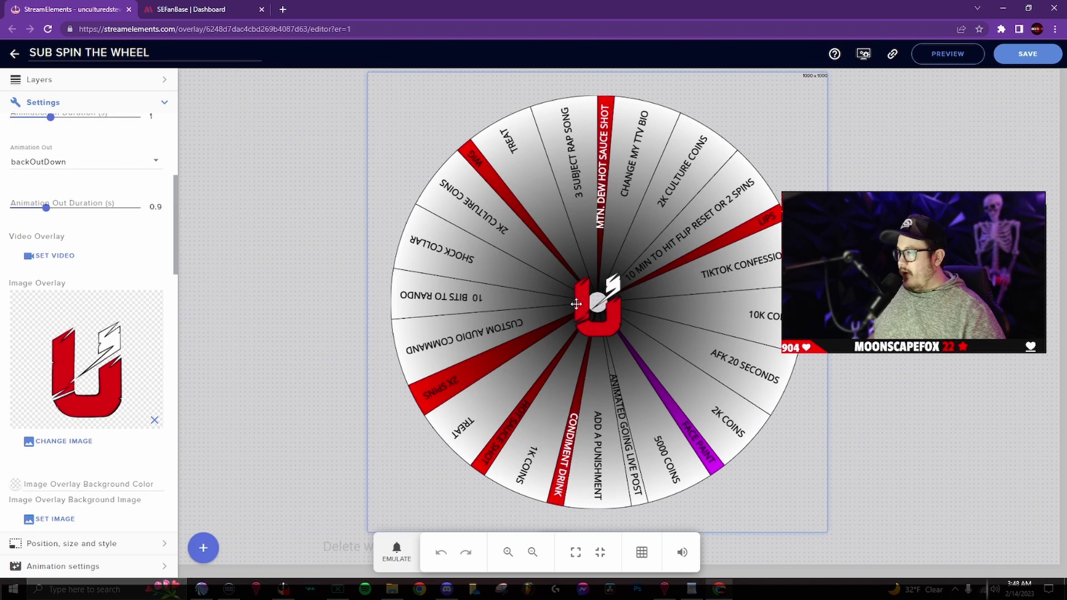
# Collapse Visual Settings and expand the Segment 1 settings
pyautogui.scroll(-1, 103, 293)
pyautogui.scroll(5, 78, 272)
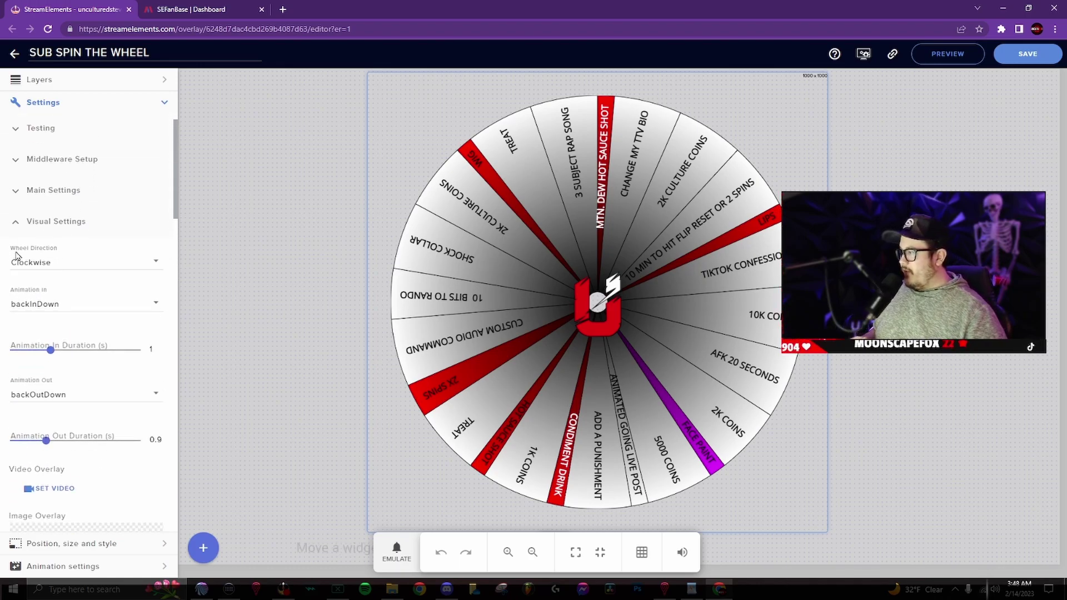
pyautogui.click(15, 211)
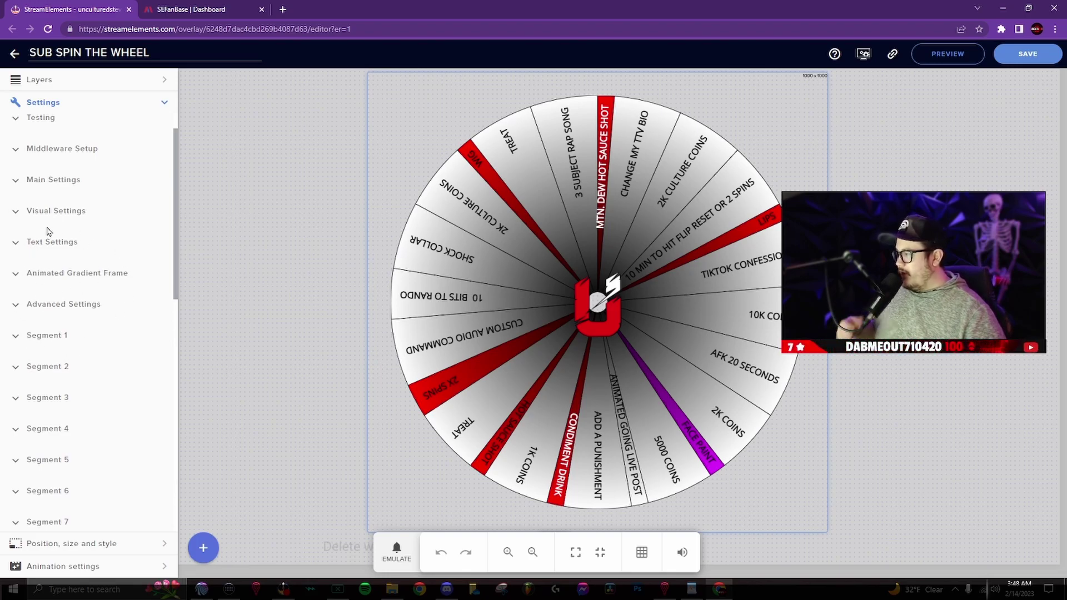
pyautogui.click(19, 336)
pyautogui.scroll(-3, 36, 256)
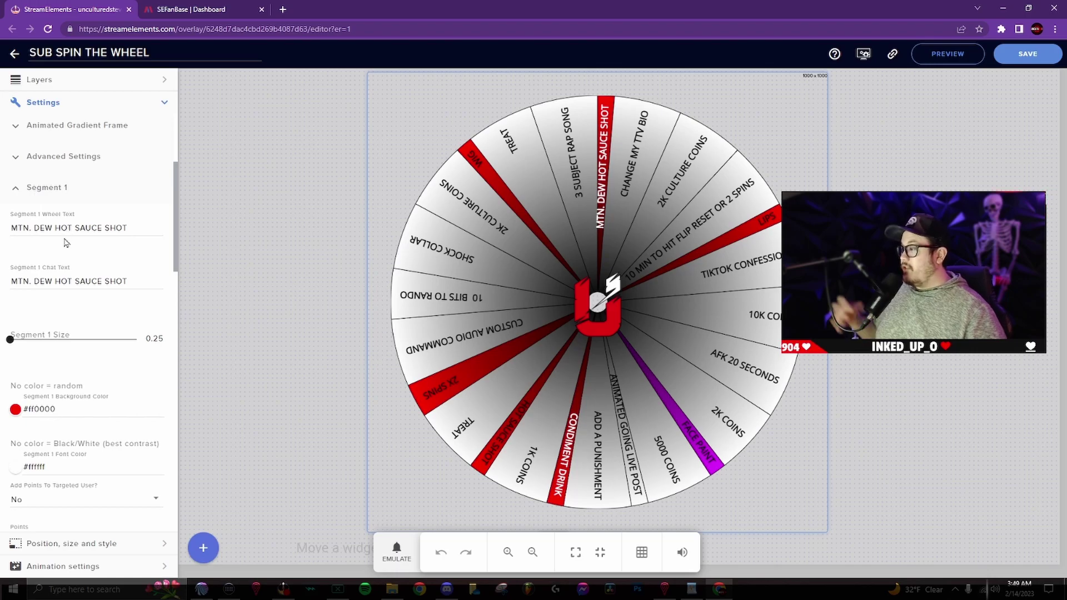
# Inspect Segment 1's MTN. DEW HOT SAUCE SHOT wheel and chat text and its 0.25 size
pyautogui.moveTo(132, 228); pyautogui.dragTo(10, 228)
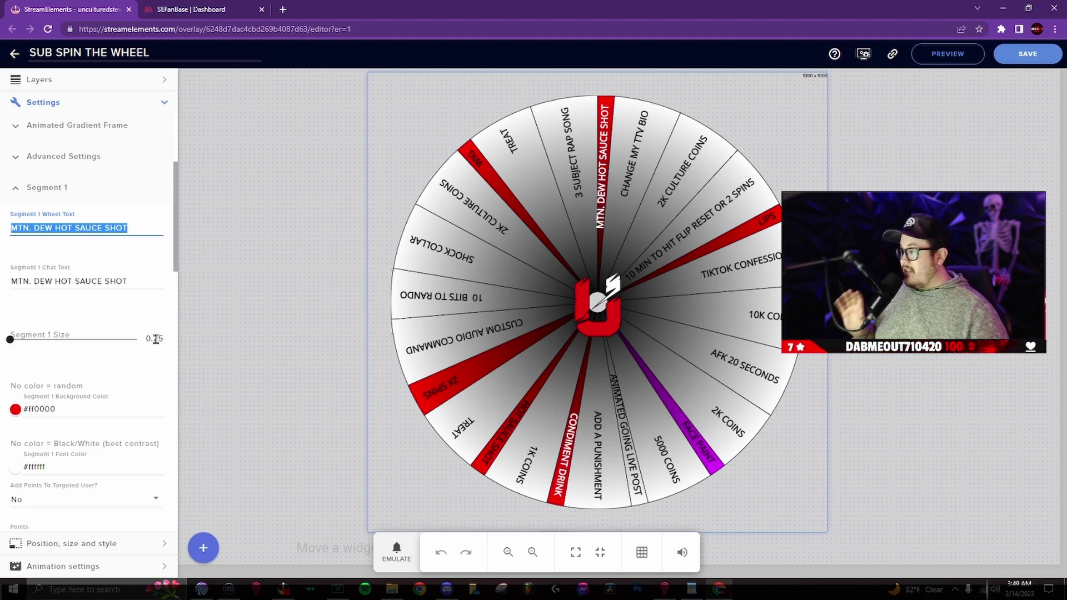
pyautogui.click(12, 339)
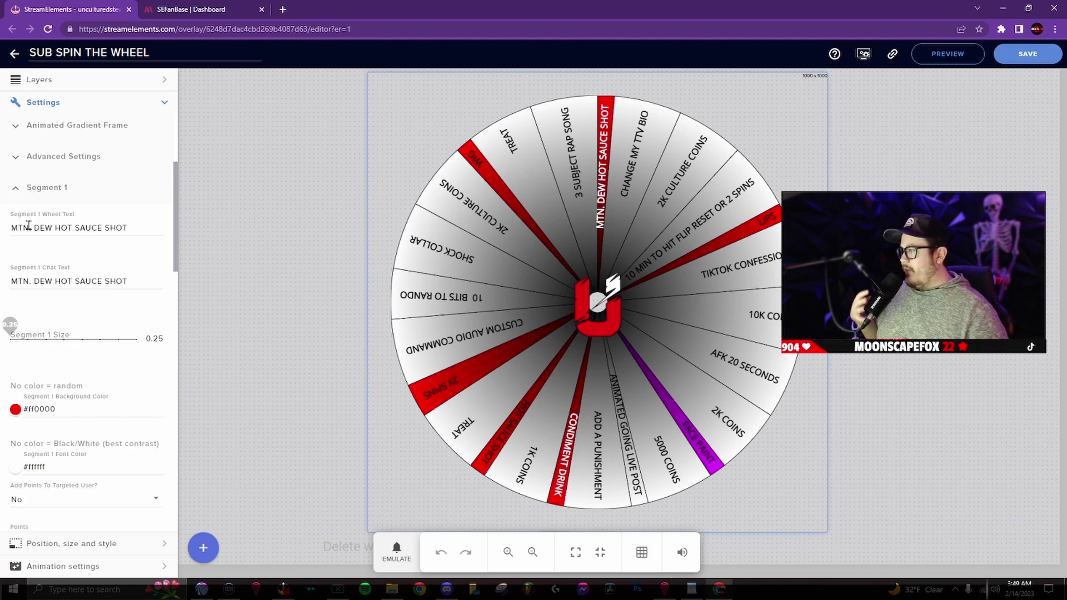
pyautogui.moveTo(12, 228); pyautogui.dragTo(161, 247)
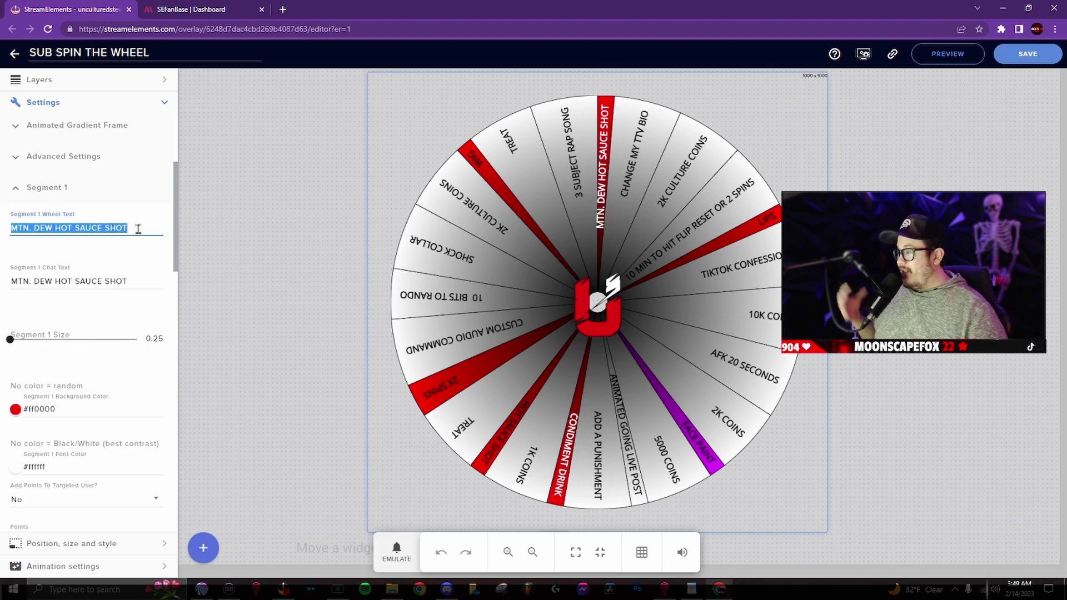
pyautogui.click(138, 229)
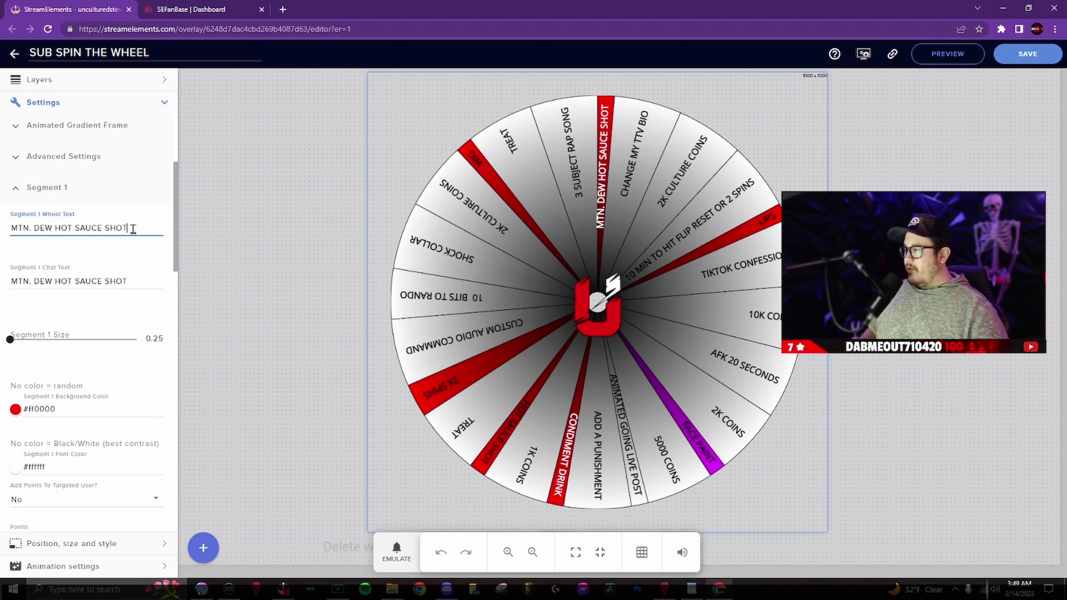
pyautogui.moveTo(133, 233); pyautogui.dragTo(36, 269)
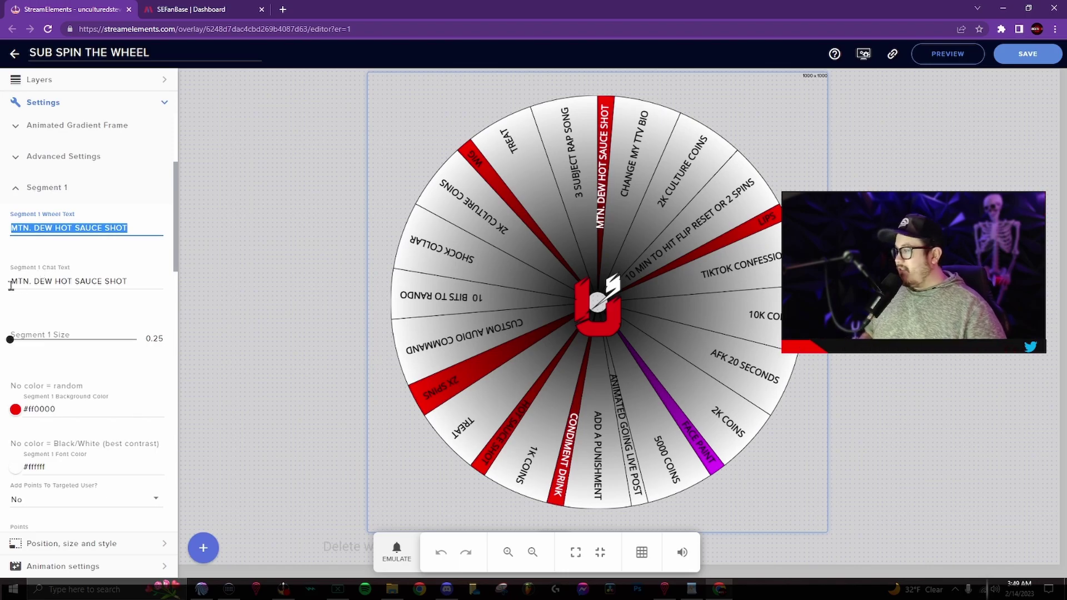
pyautogui.moveTo(10, 282); pyautogui.dragTo(133, 281)
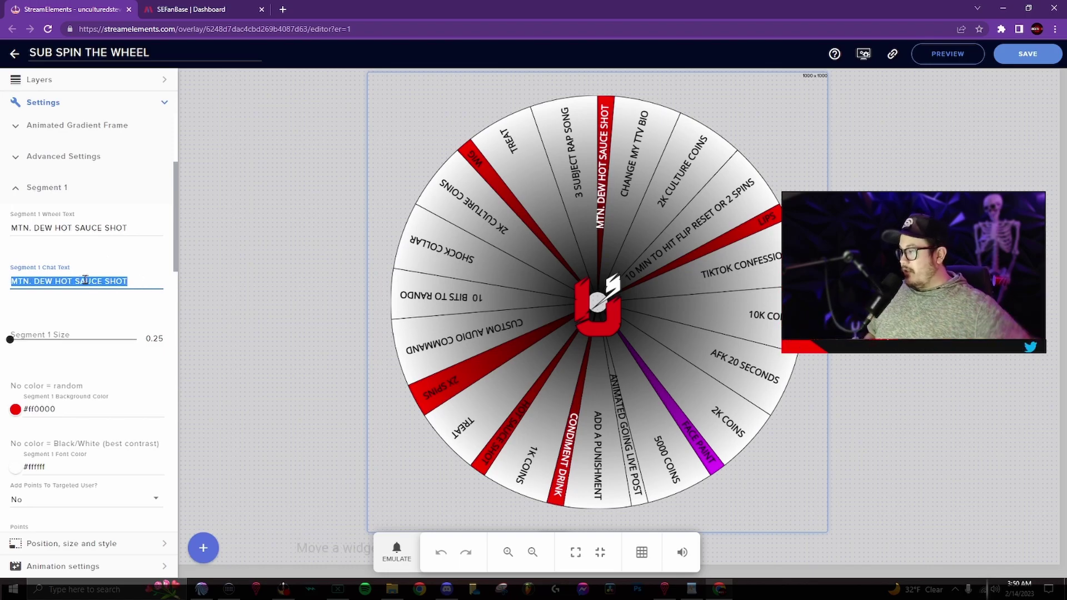
# Keep Segment 1's background at red #ff0000 and set its font colour to black 000000
pyautogui.scroll(-1, 27, 370)
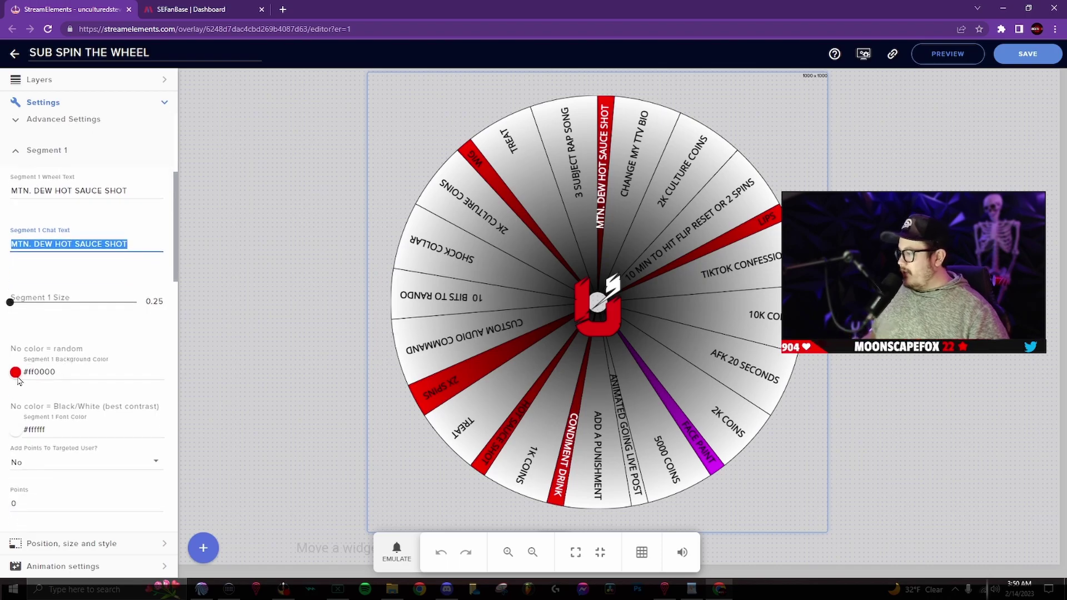
pyautogui.click(16, 373)
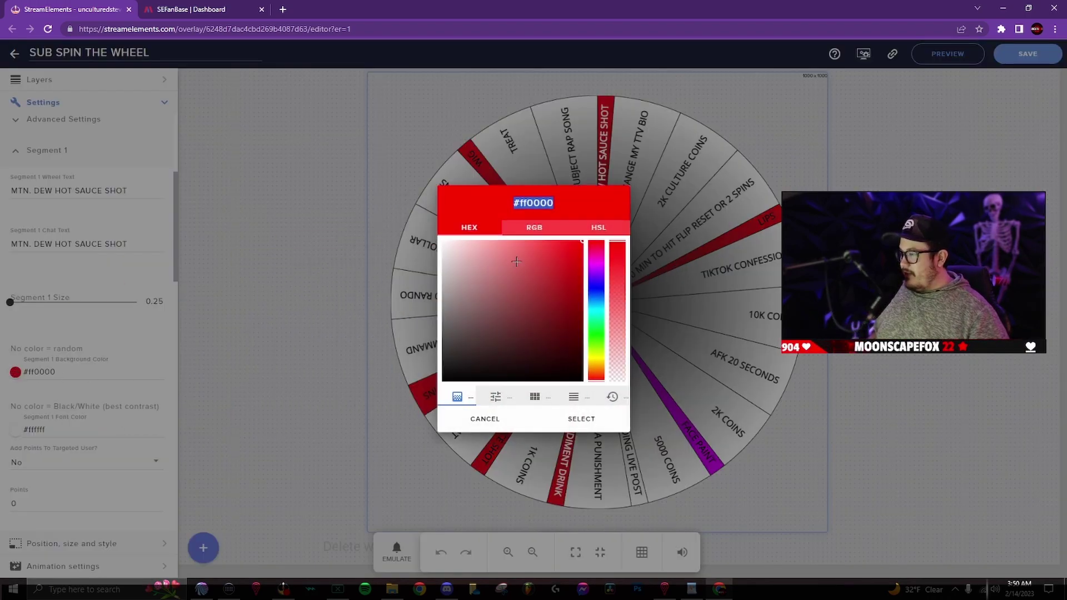
pyautogui.click(555, 417)
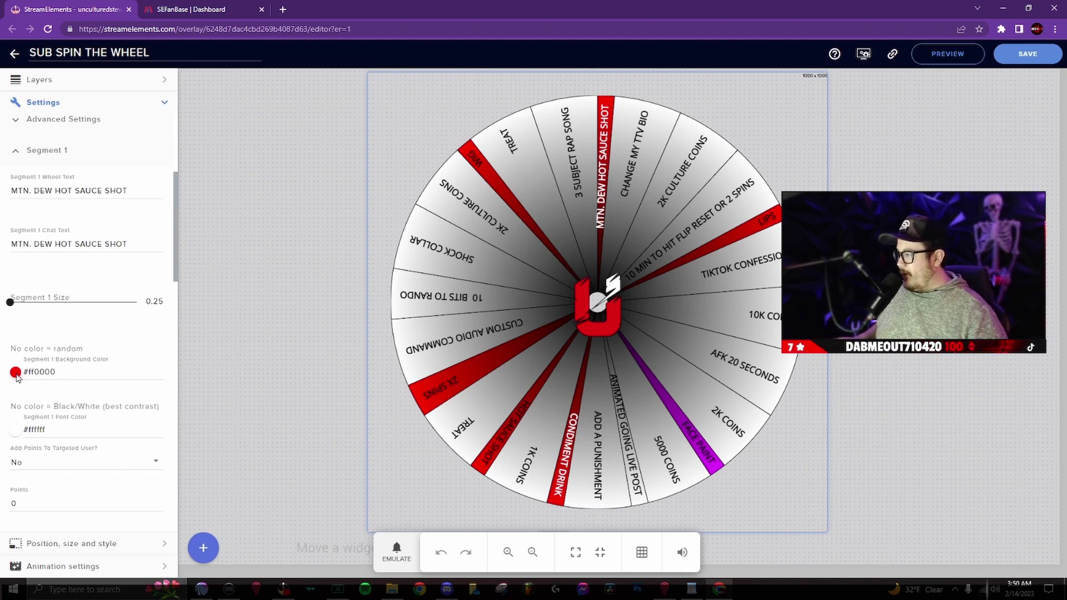
pyautogui.scroll(-1, 16, 381)
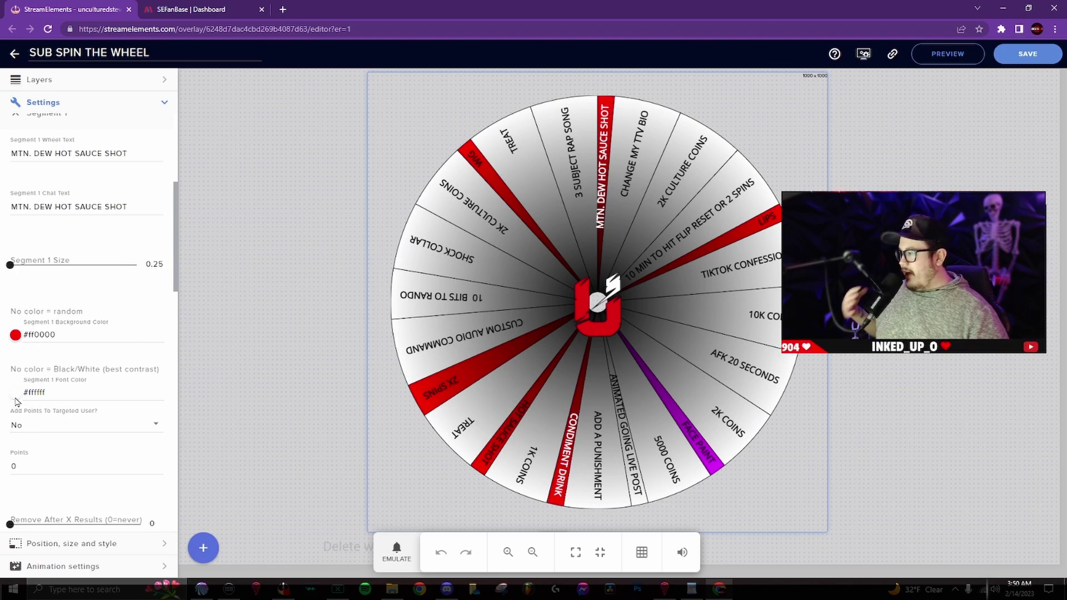
pyautogui.click(16, 392)
pyautogui.write('000000')
pyautogui.click(582, 420)
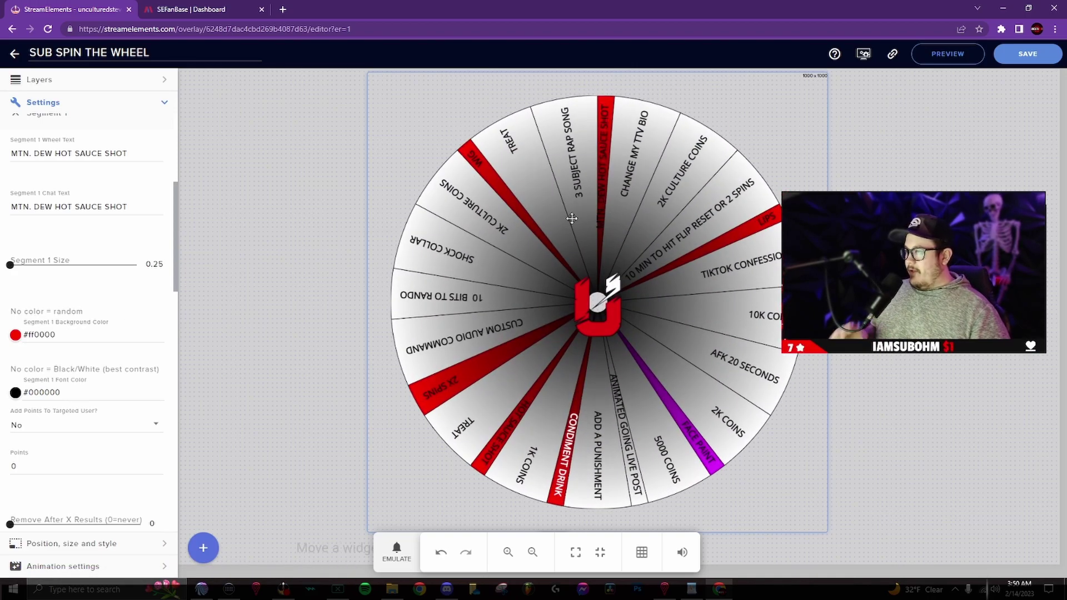
# Change Segment 1's font colour to #fffefe so the text shows white
pyautogui.click(16, 393)
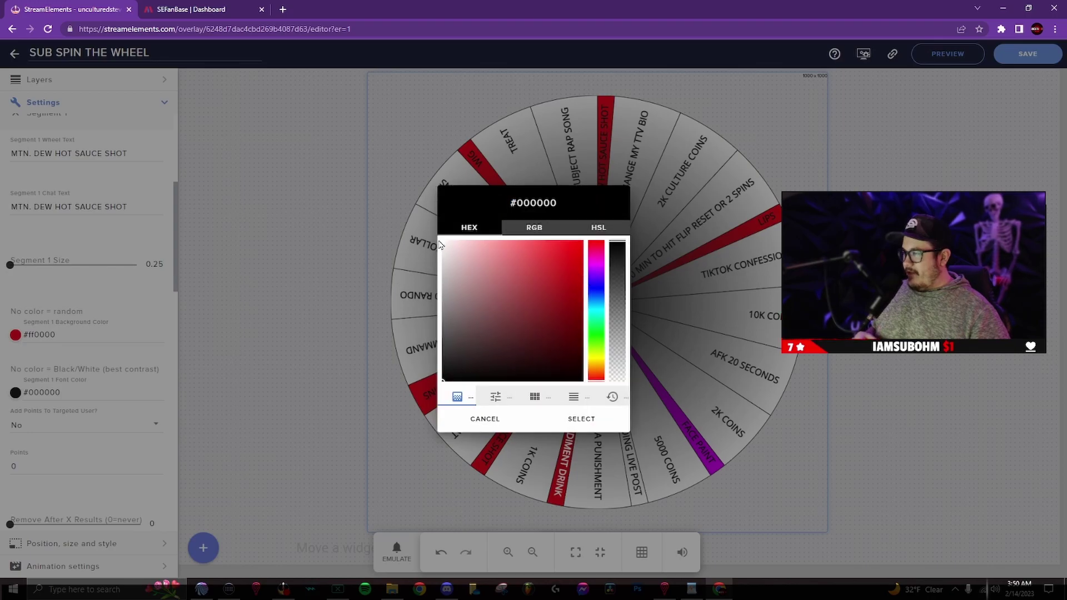
pyautogui.tripleClick(534, 203)
pyautogui.write('#fffefe')
pyautogui.click(578, 421)
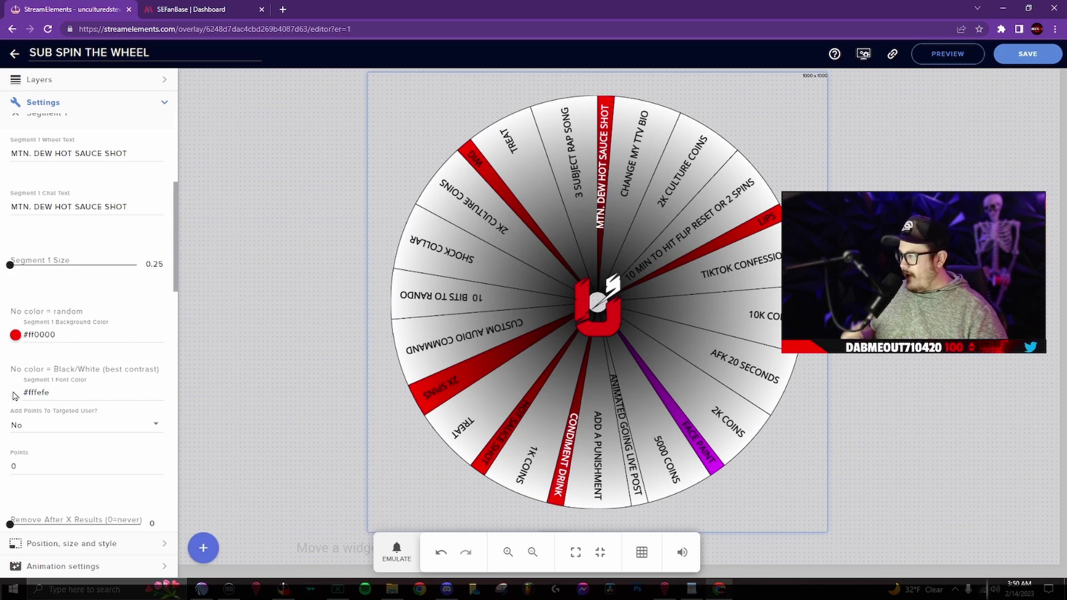
pyautogui.scroll(3, 34, 286)
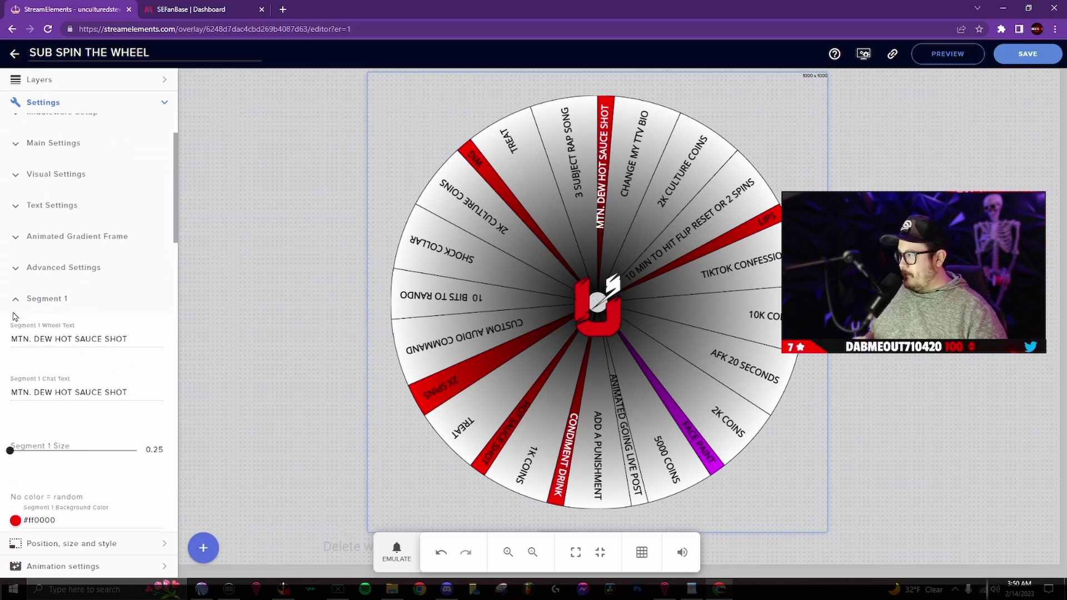
# Collapse Segment 1, save the wheel overlay and copy its overlay URL
pyautogui.click(17, 302)
pyautogui.scroll(-3, 18, 301)
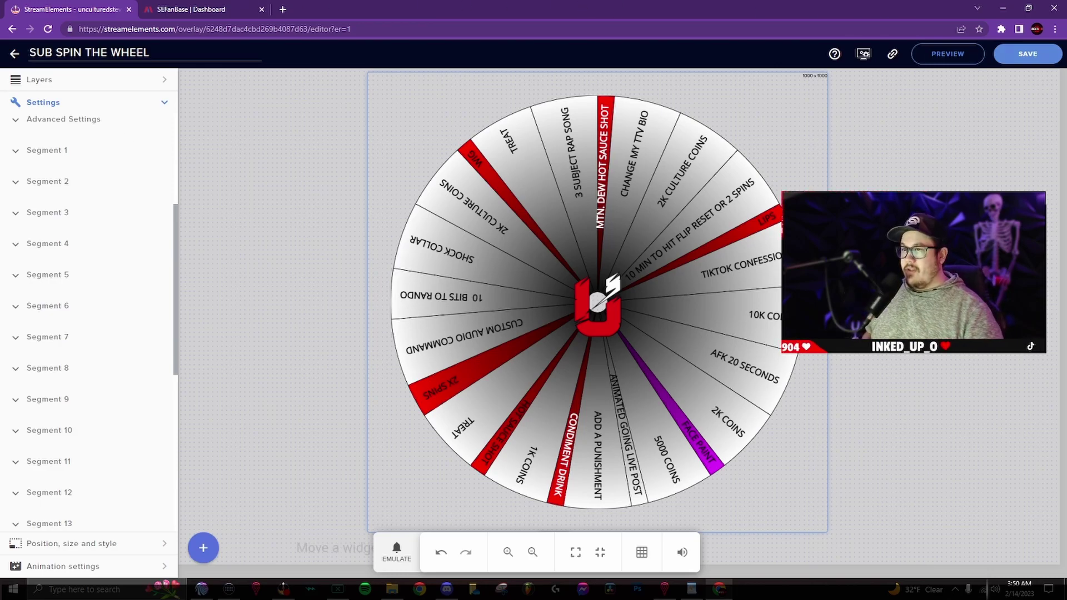
pyautogui.click(1016, 56)
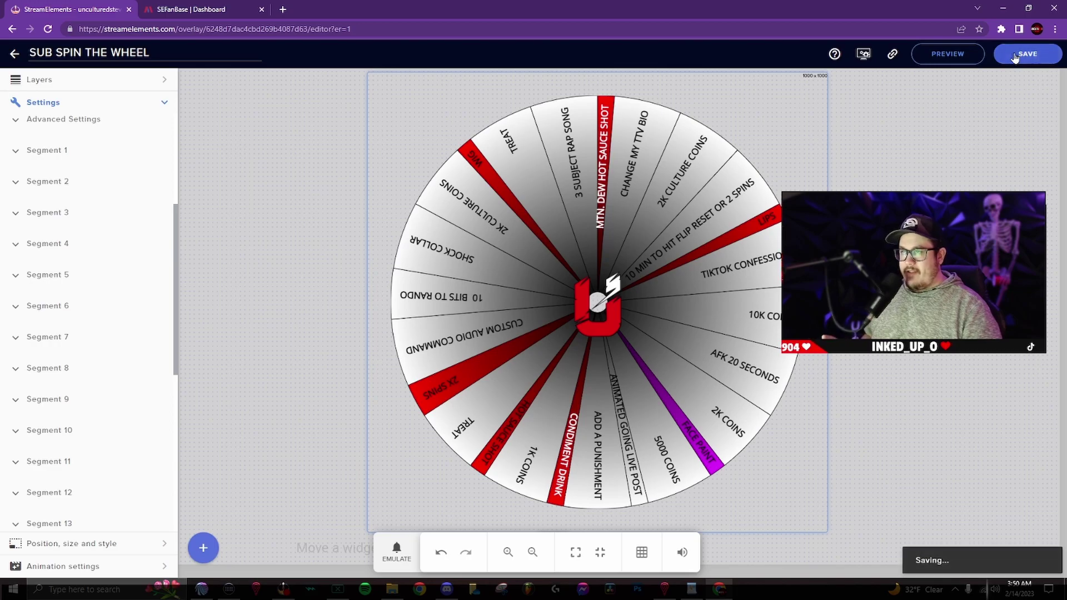
pyautogui.click(892, 56)
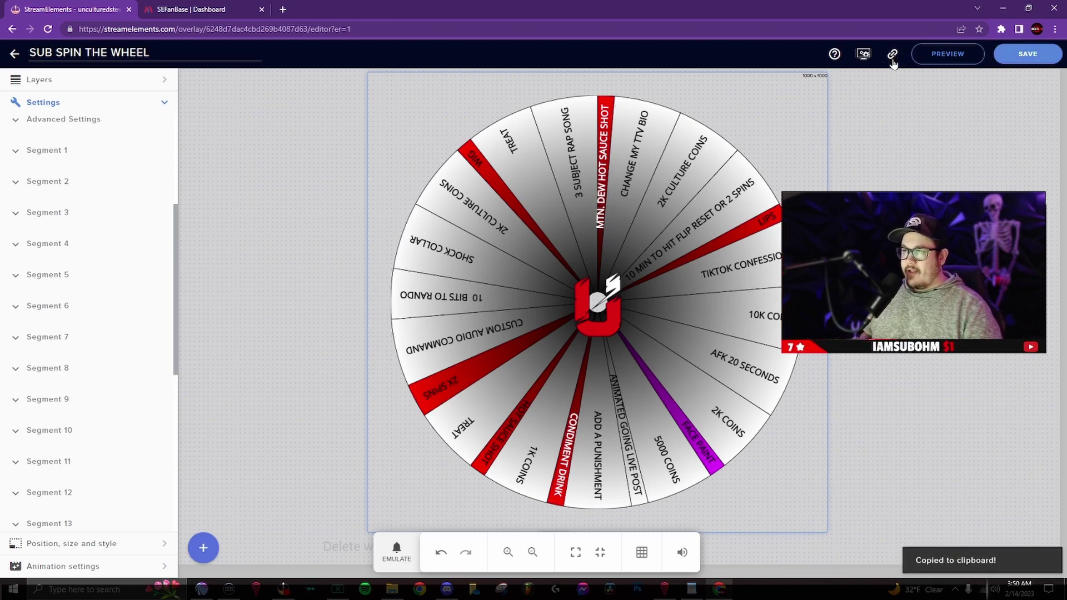
# Close the browser, confirm leaving the editor, and bring OBS Studio to the front
pyautogui.click(1054, 9)
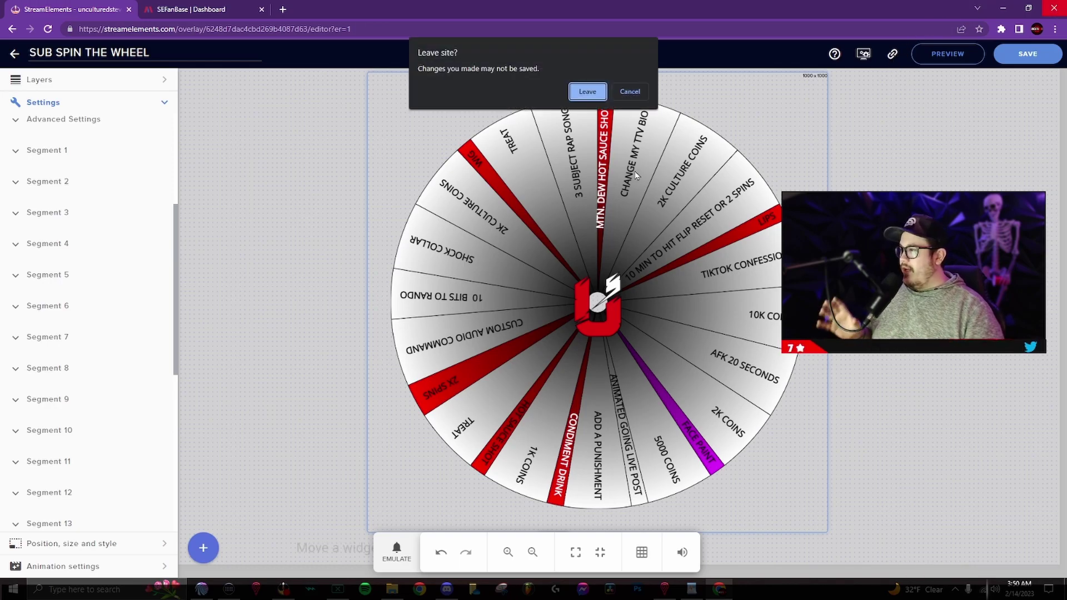
pyautogui.click(587, 90)
pyautogui.click(283, 588)
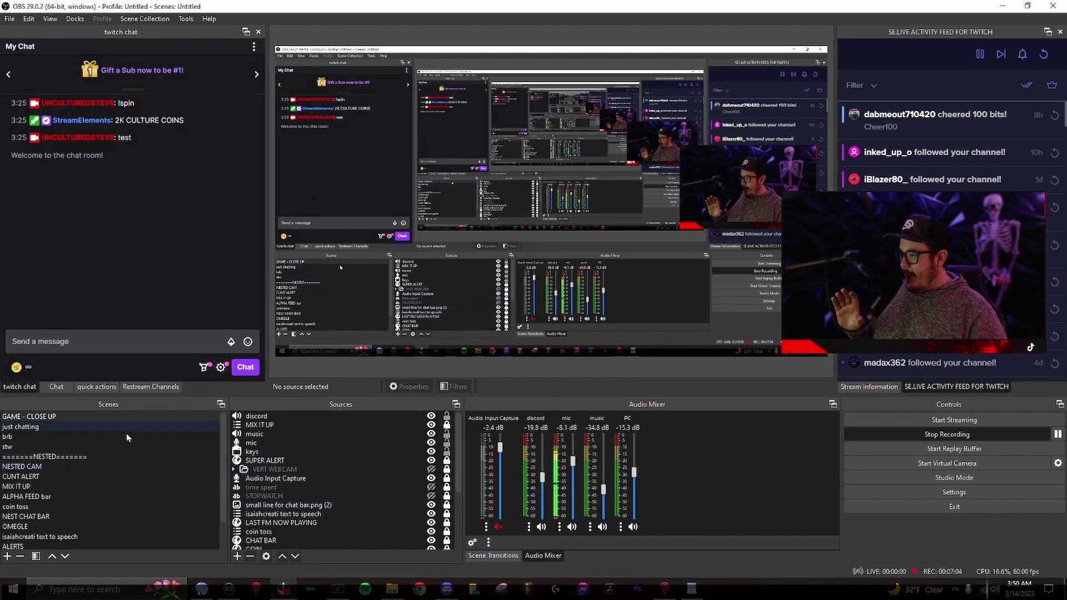
# Add a new browser source named 'test wheel' to the scene
pyautogui.click(237, 556)
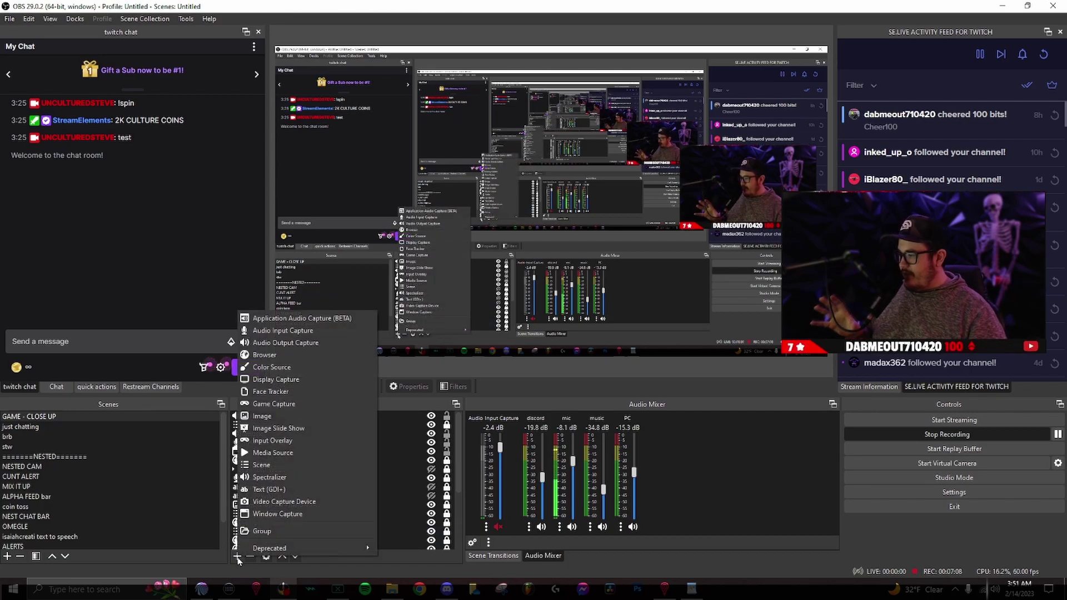
pyautogui.click(282, 358)
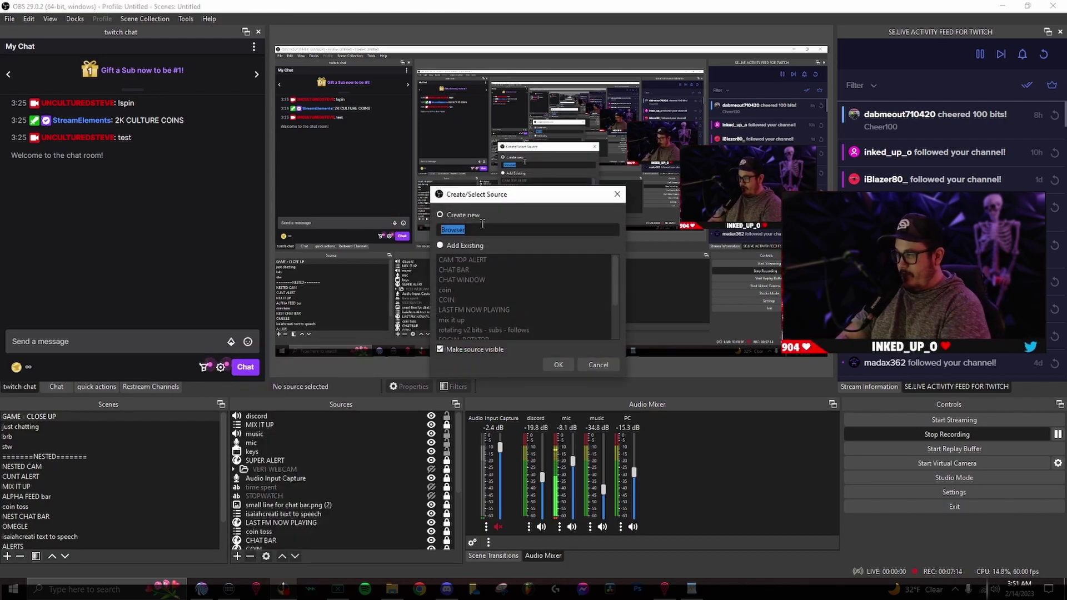
pyautogui.write('test wheel')
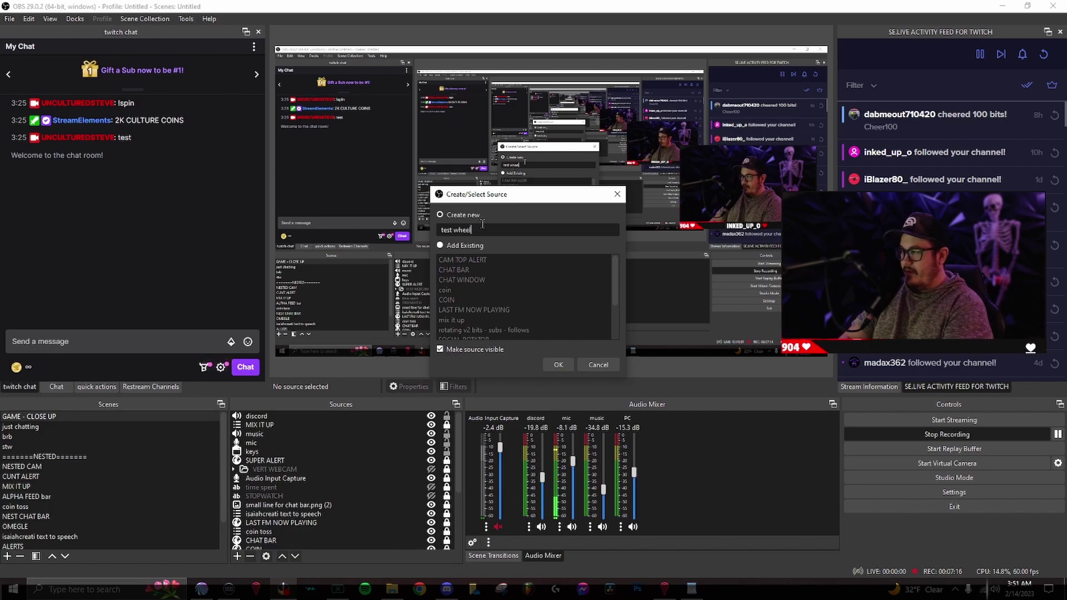
pyautogui.click(558, 364)
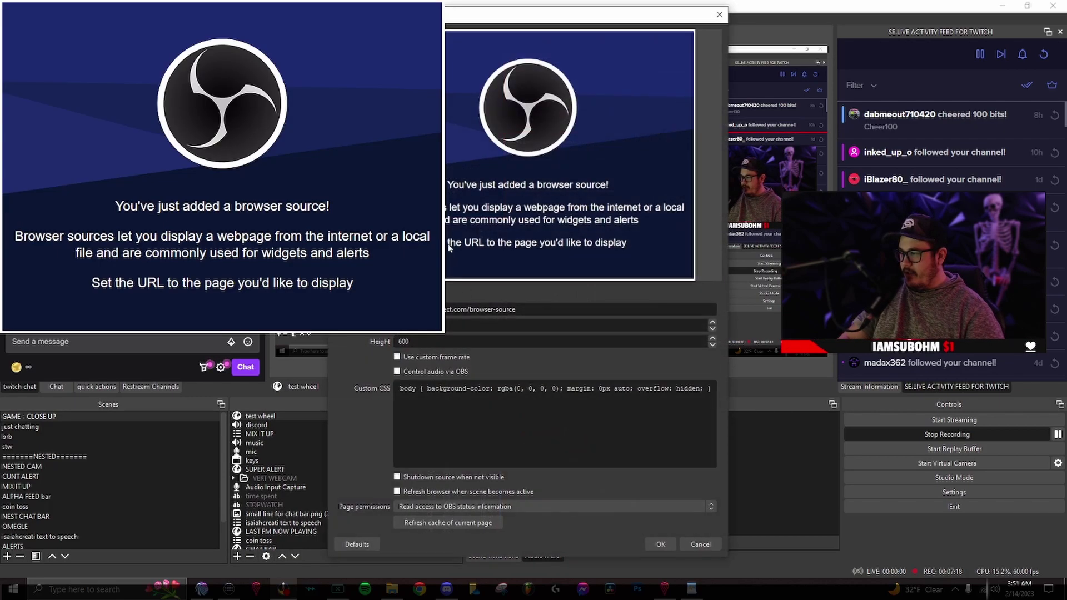
# Point the test wheel source at the pasted overlay URL at 1920x1080, then bring up Stream Deck
pyautogui.moveTo(515, 309); pyautogui.dragTo(445, 309)
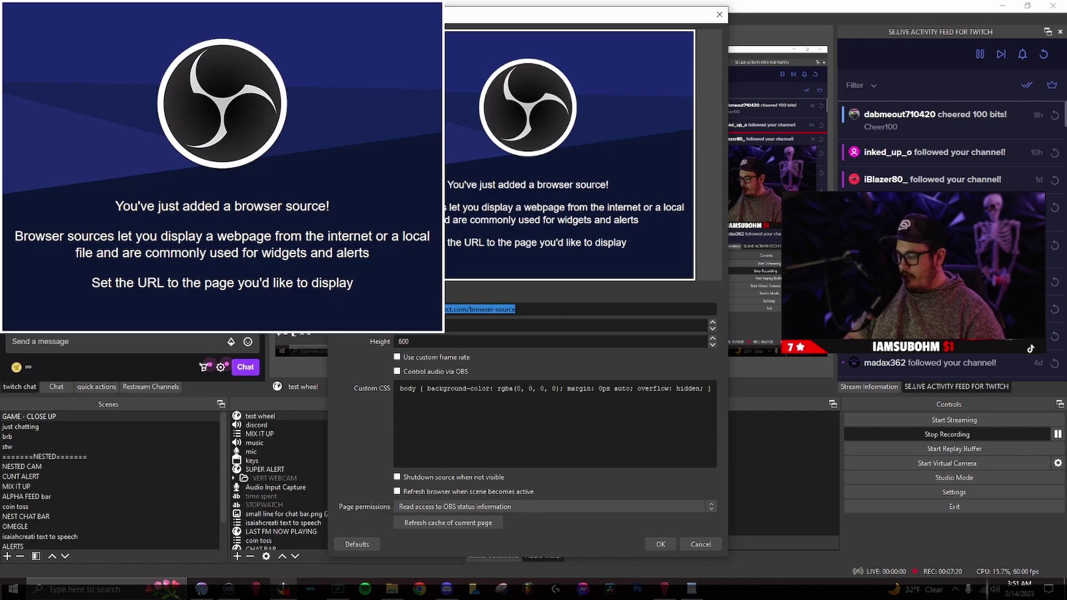
pyautogui.hotkey('ctrl', 'v')
pyautogui.moveTo(583, 15); pyautogui.dragTo(399, 30)
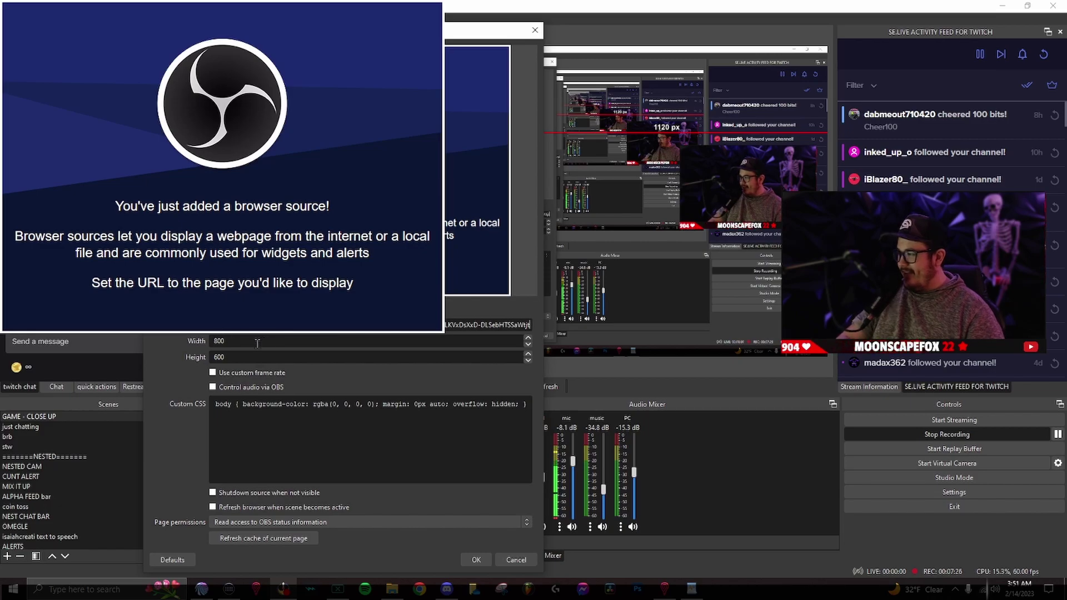
pyautogui.press('BackSpace')
pyautogui.press('BackSpace')
pyautogui.press('BackSpace')
pyautogui.write('1920')
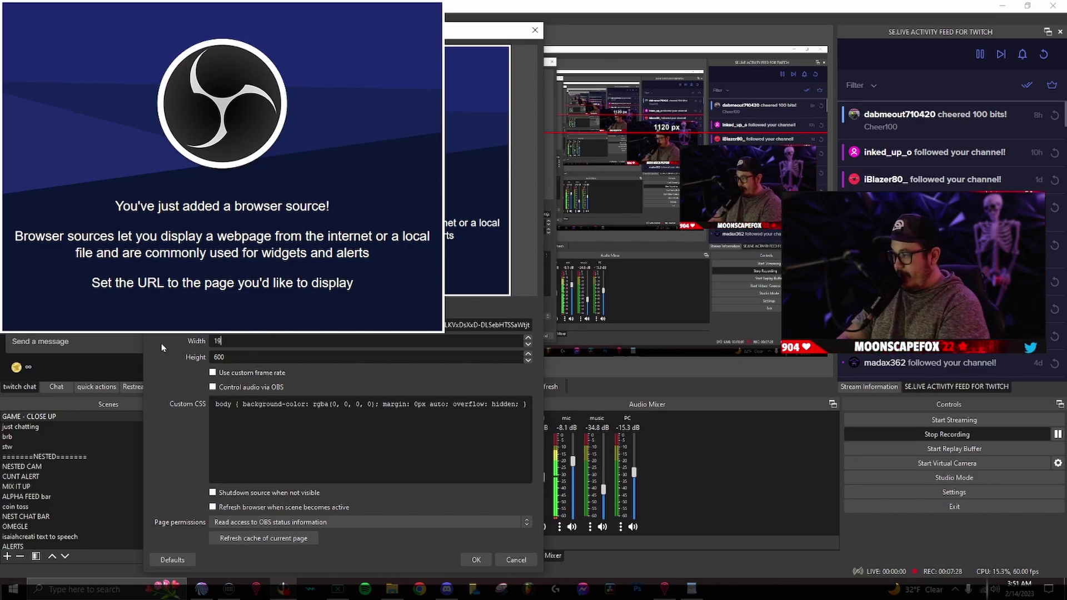
pyautogui.press('Tab')
pyautogui.write('1080')
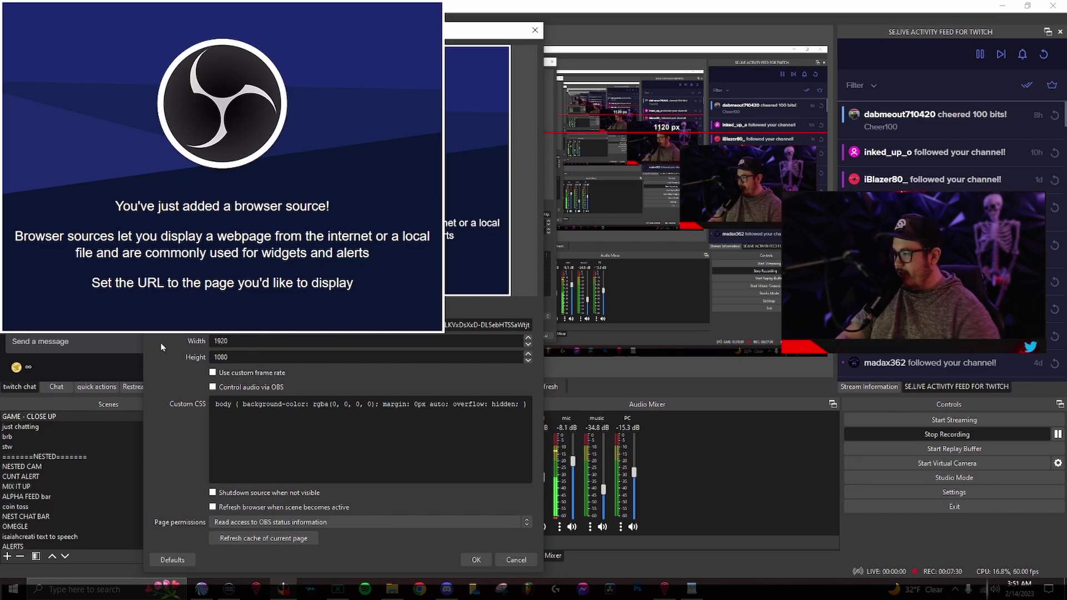
pyautogui.press('Return')
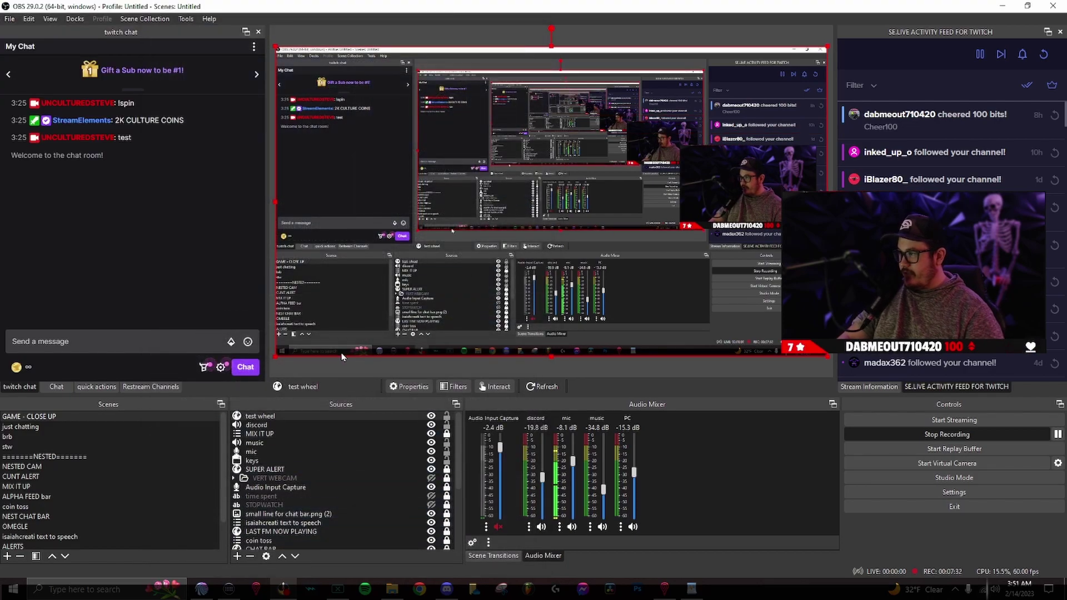
pyautogui.click(113, 340)
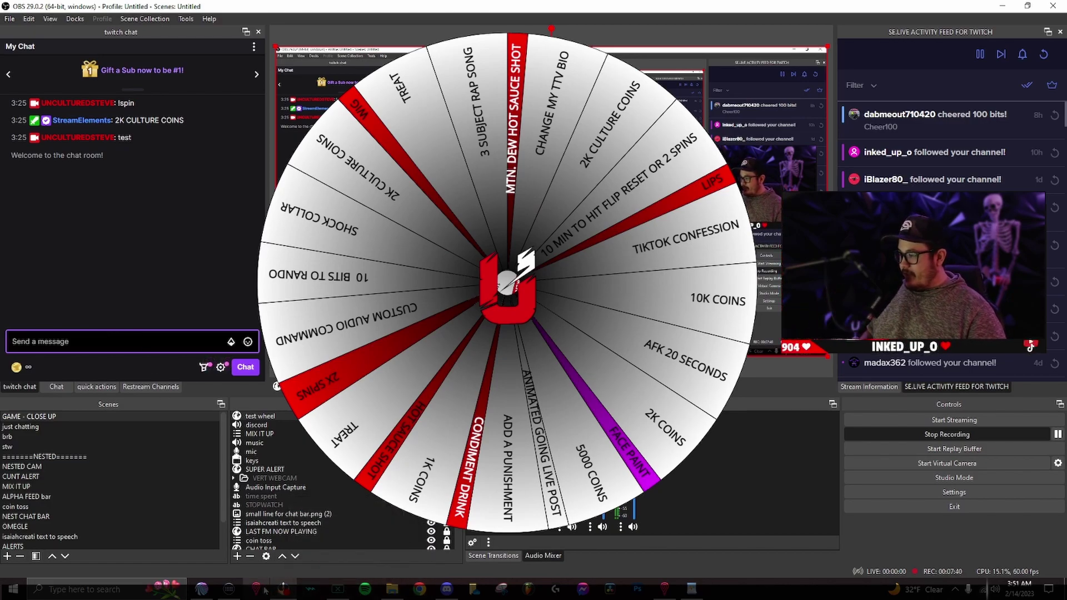
pyautogui.click(228, 588)
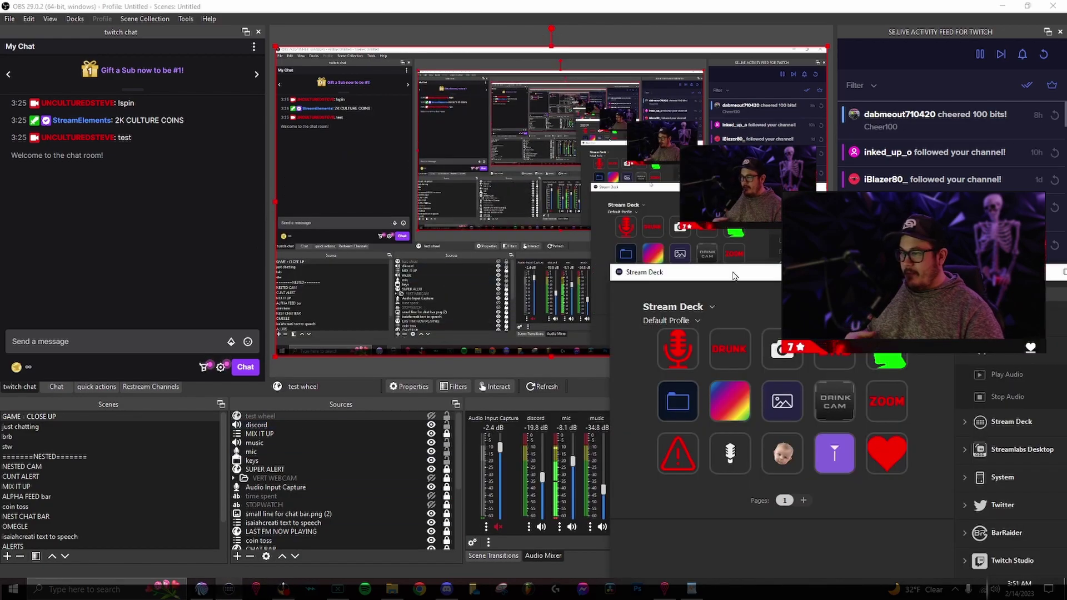
# Open the DRUNK folder in Stream Deck and view the key's Twitch Chat Message action sending !spin
pyautogui.moveTo(750, 275); pyautogui.dragTo(408, 136)
pyautogui.click(383, 215)
pyautogui.doubleClick(383, 216)
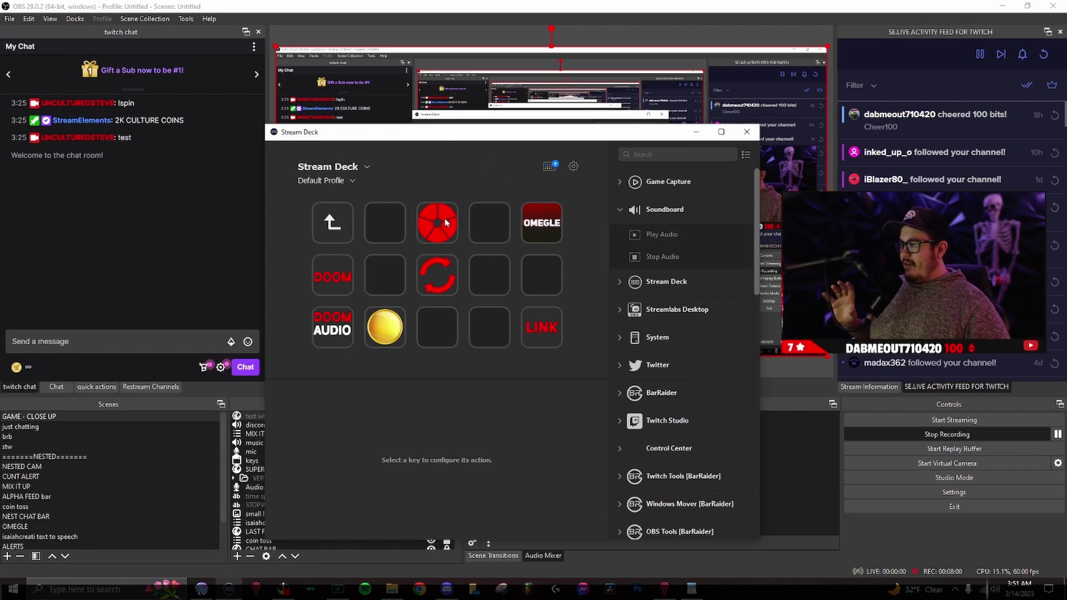
pyautogui.click(436, 278)
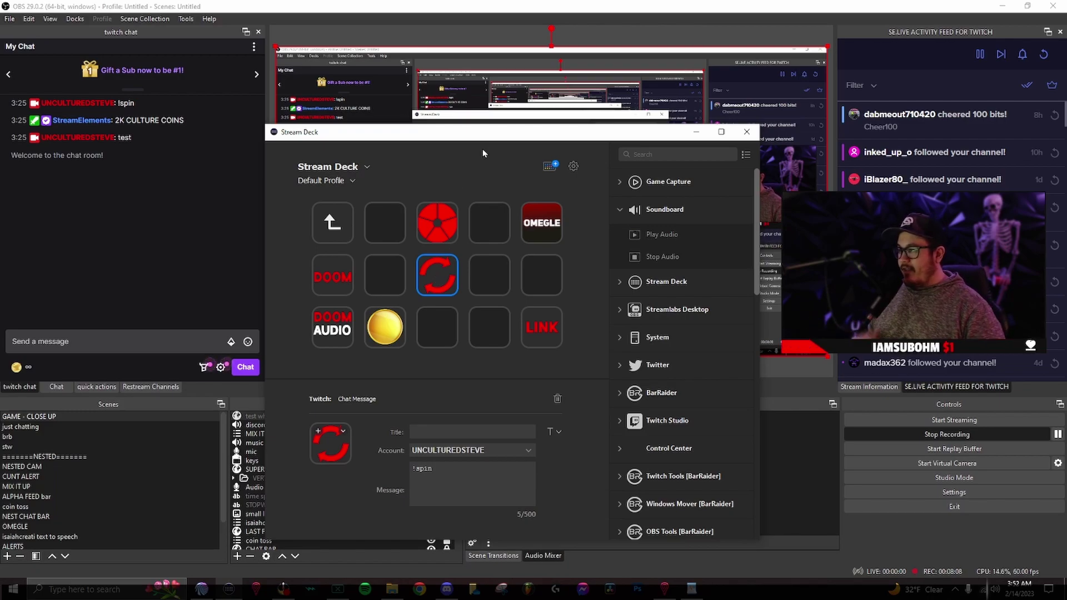
# Close Stream Deck to return to OBS Studio's main window
pyautogui.click(746, 132)
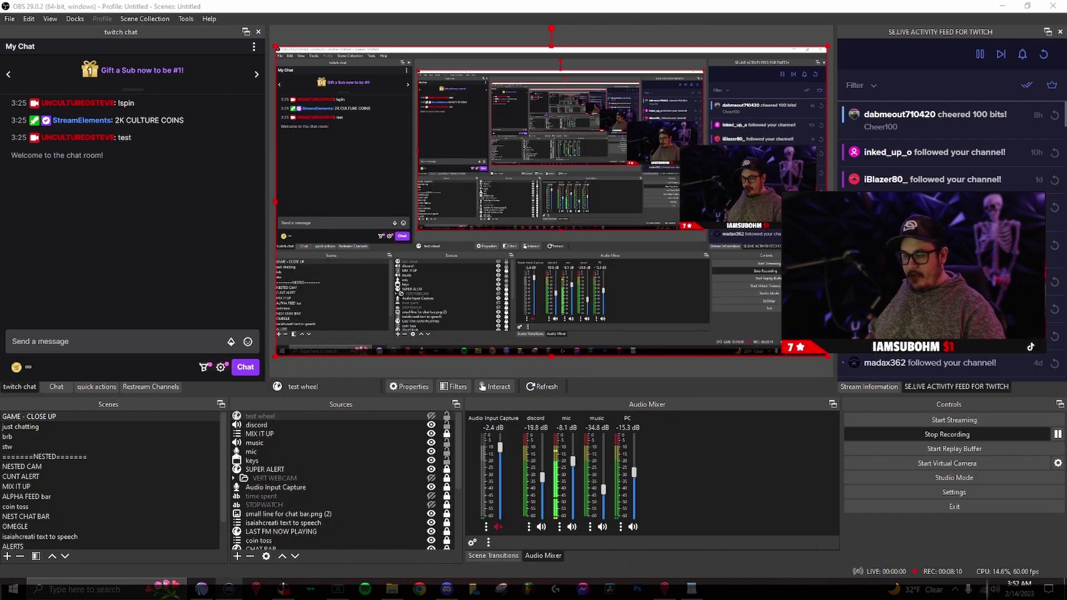